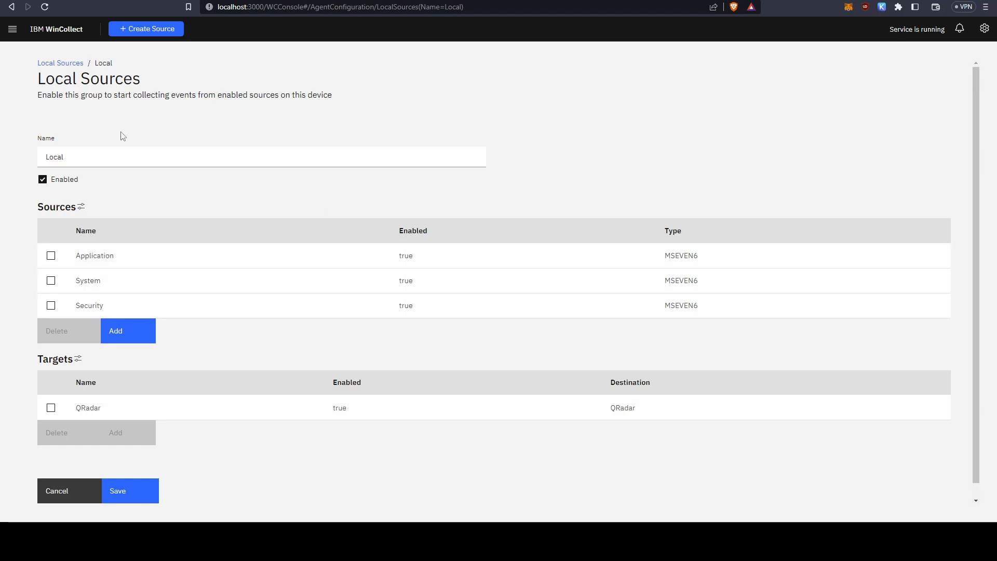
Open the Security source in the Local source group.
{"action": "left_click", "coordinate": [15, 34]}
{"action": "left_click", "coordinate": [62, 109]}
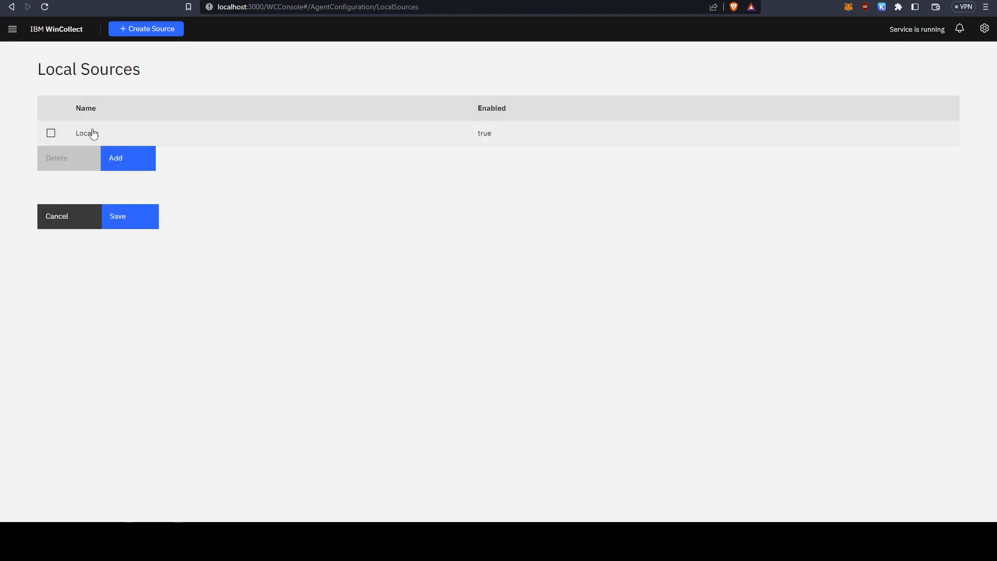
{"action": "left_click", "coordinate": [86, 134]}
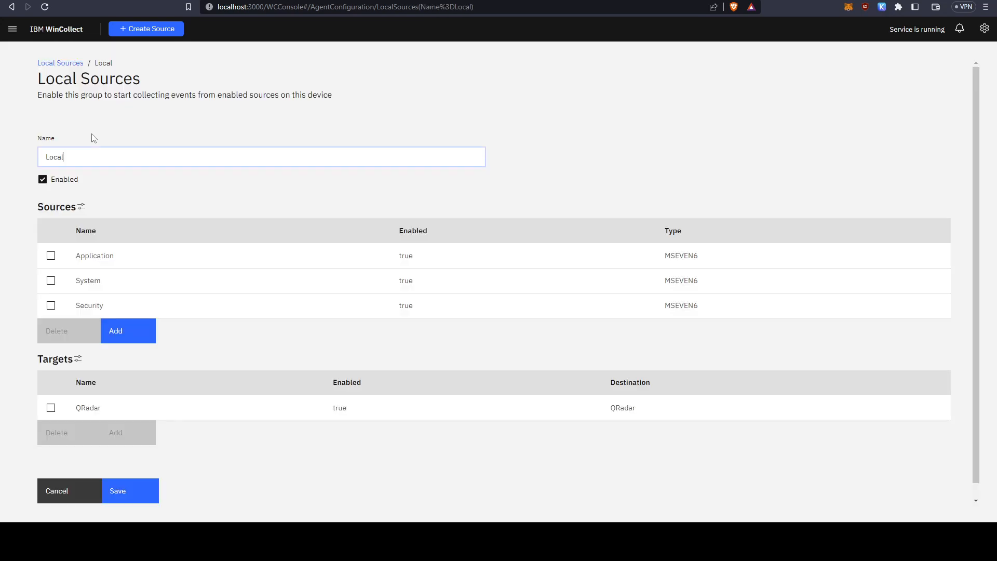
{"action": "scroll", "coordinate": [129, 217], "scroll_direction": "down", "scroll_amount": 1}
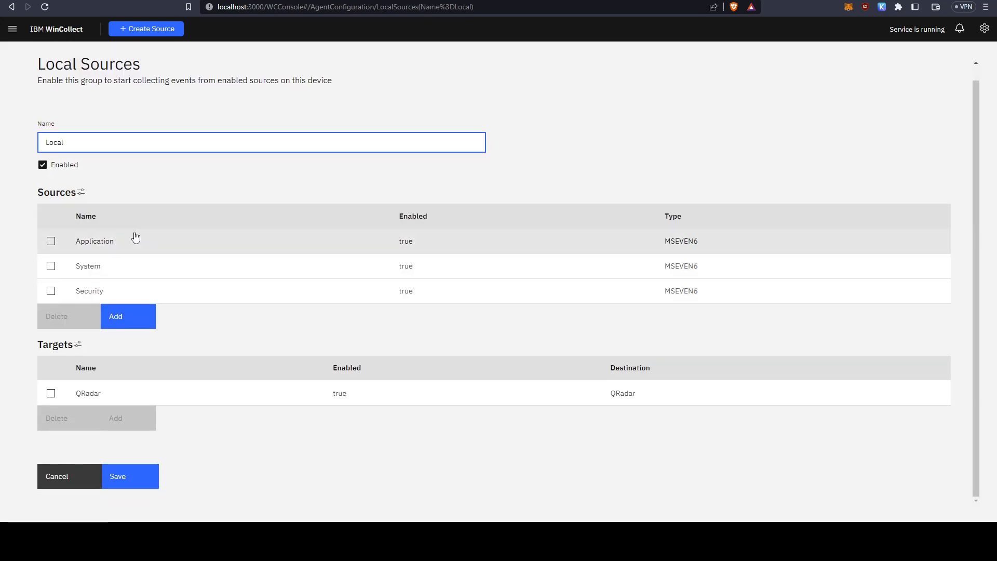
{"action": "left_click", "coordinate": [125, 299]}
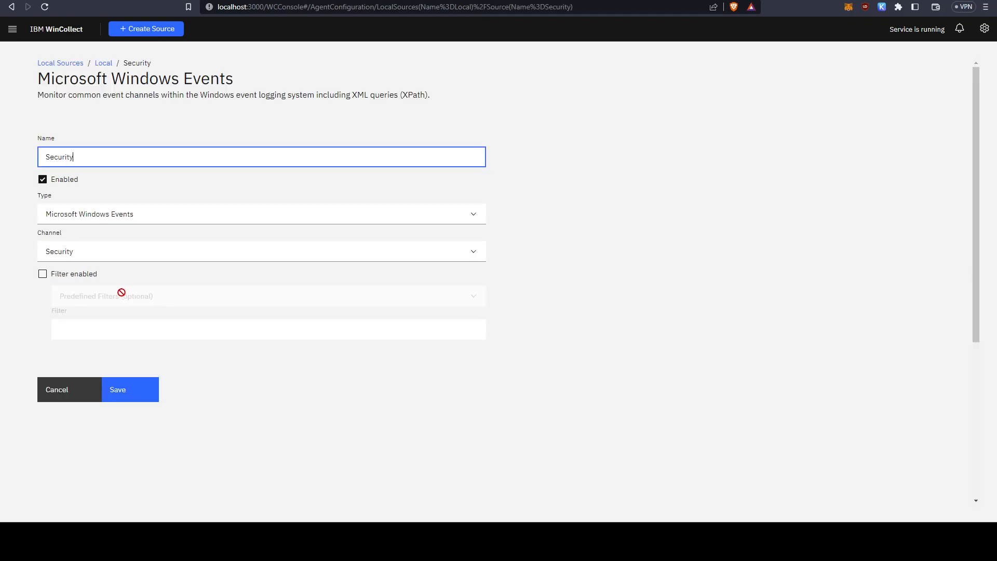
Review the channel and type options available for the Security source.
{"action": "left_click", "coordinate": [114, 251]}
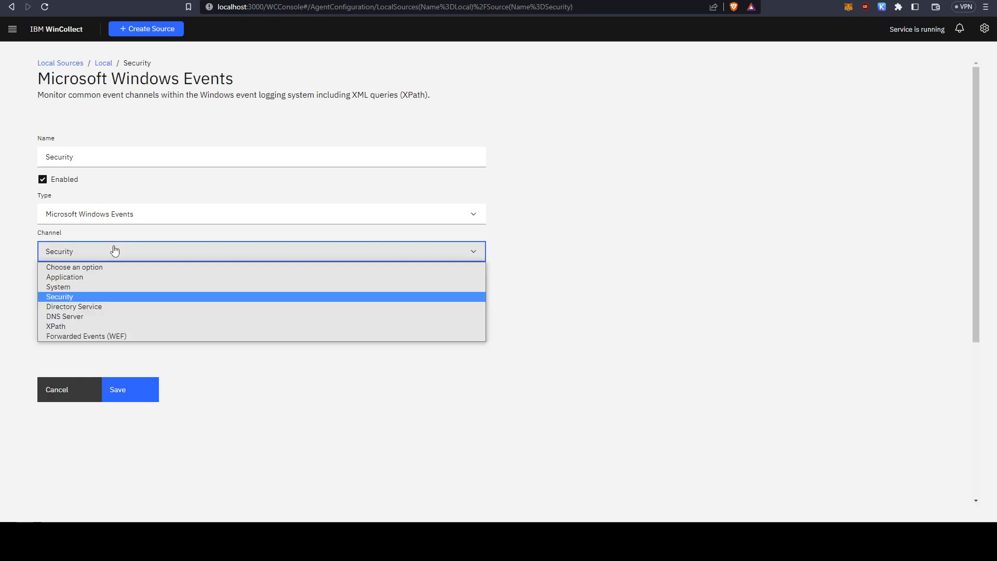
{"action": "left_click", "coordinate": [105, 216]}
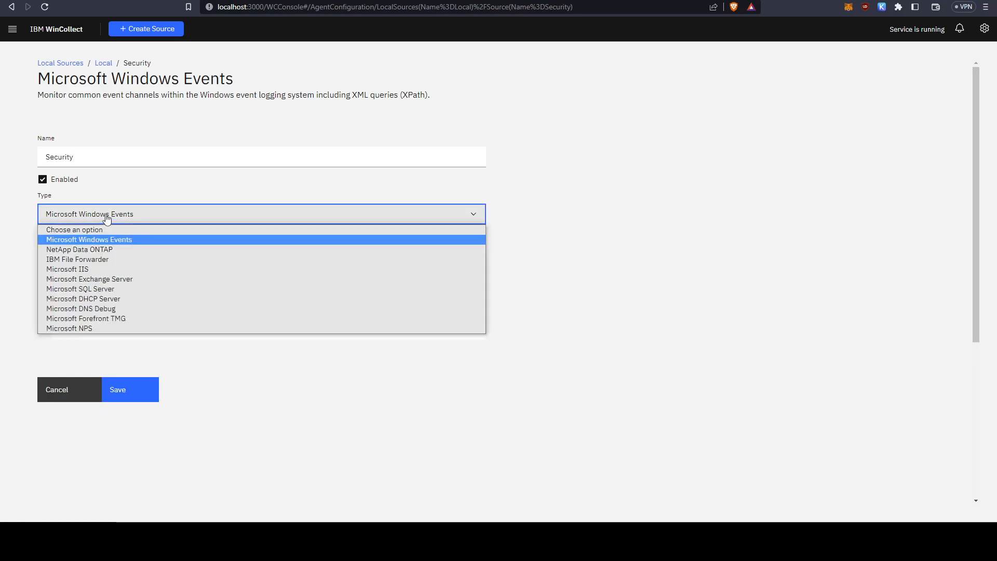
{"action": "left_click", "coordinate": [104, 217]}
{"action": "left_click", "coordinate": [107, 253]}
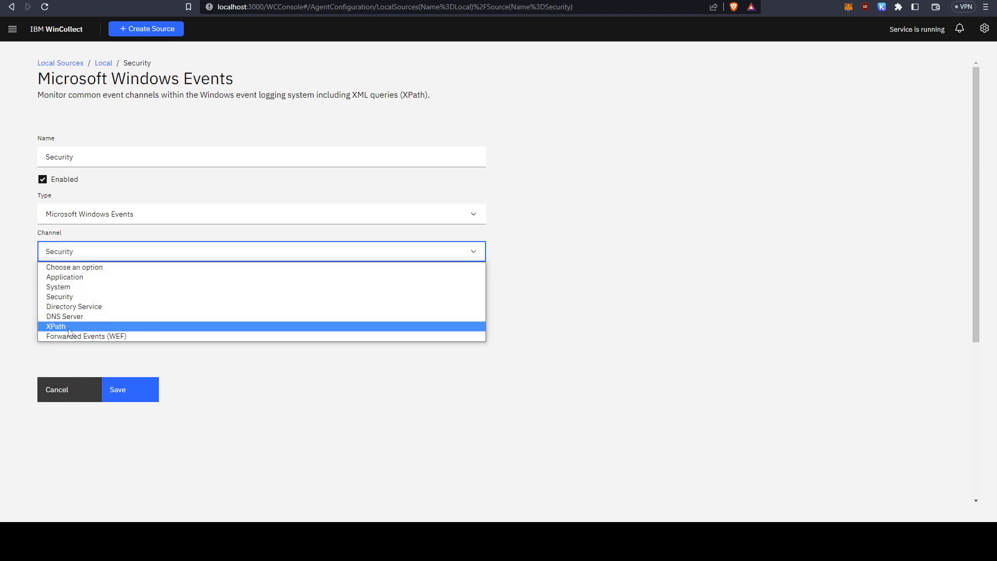
{"action": "left_click", "coordinate": [17, 328]}
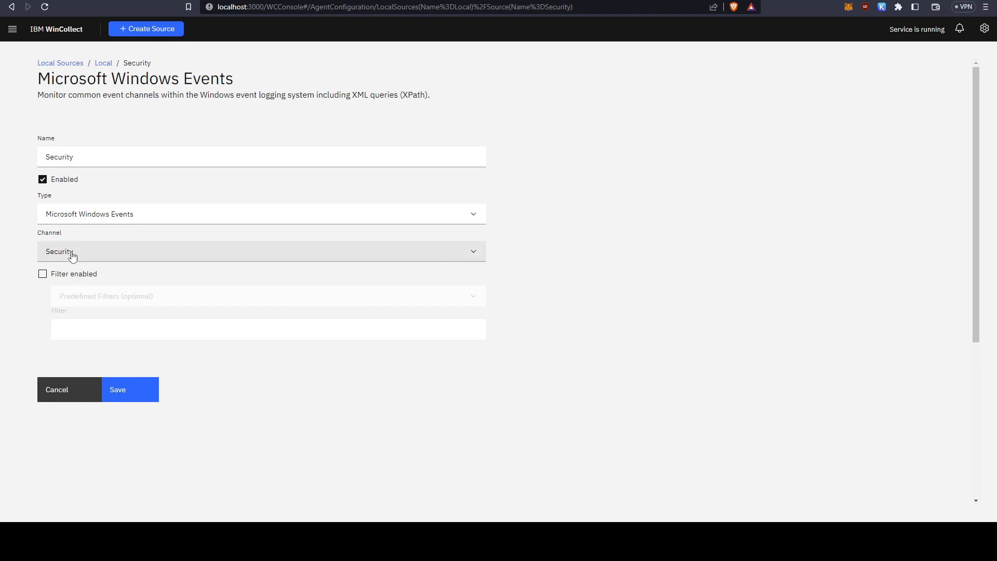
Try out the Security source's filter with the event IDs 1,2,3,4,5, and clear the entry.
{"action": "left_click", "coordinate": [43, 274]}
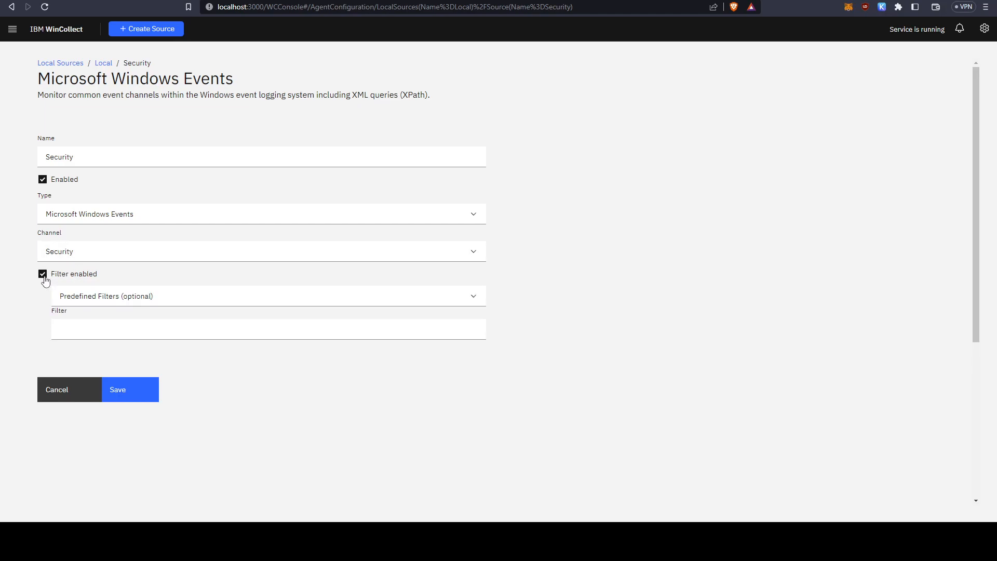
{"action": "left_click", "coordinate": [126, 325]}
{"action": "left_click", "coordinate": [129, 296]}
{"action": "left_click", "coordinate": [125, 312]}
{"action": "left_click", "coordinate": [82, 331]}
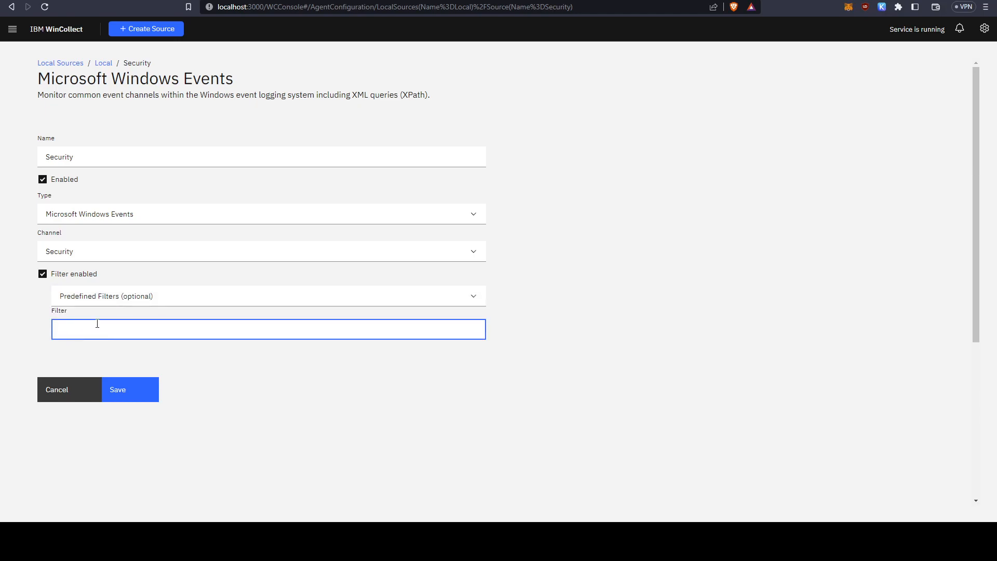
{"action": "type", "text": "1,2,3,4,5"}
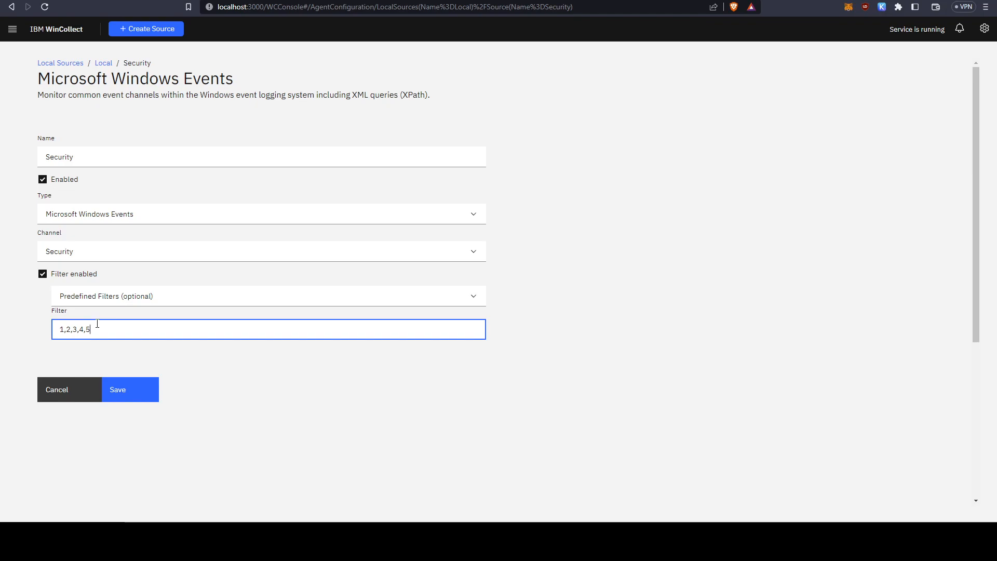
{"action": "key", "text": "ctrl+a"}
{"action": "key", "text": "BackSpace"}
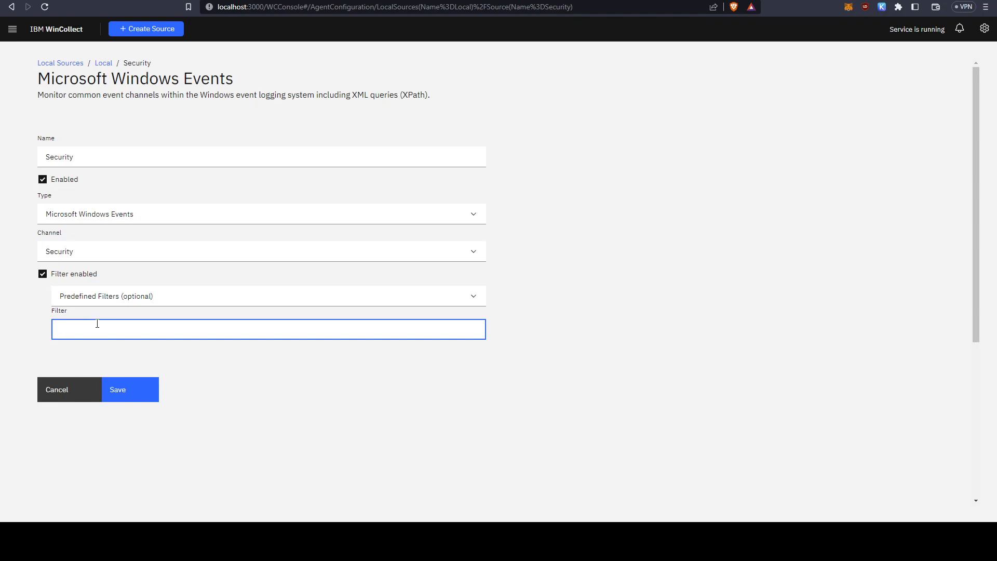
Switch the source to the XPath channel with filtering off, and paste the QueryList for Security event IDs as its structured query.
{"action": "left_click", "coordinate": [162, 258]}
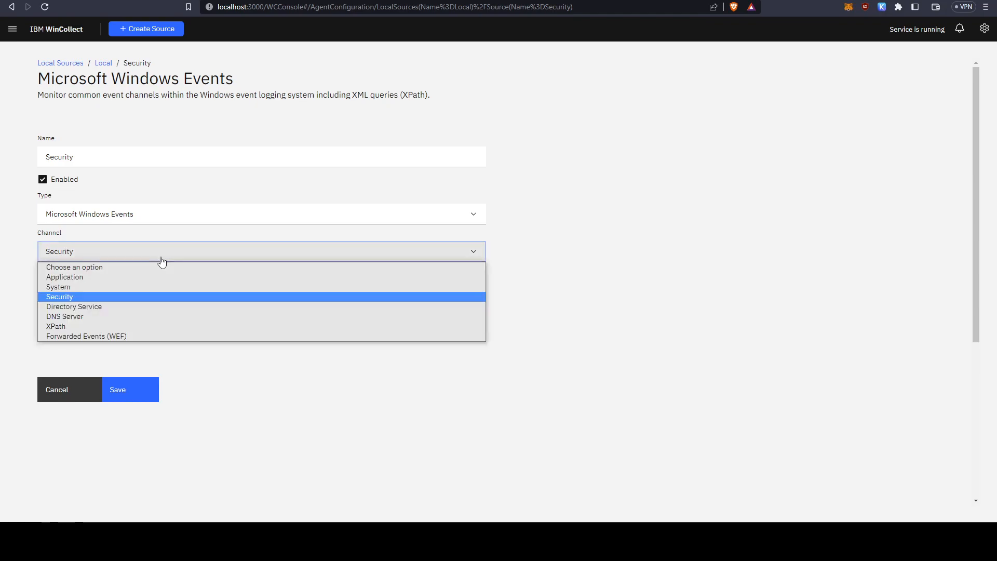
{"action": "left_click", "coordinate": [73, 327]}
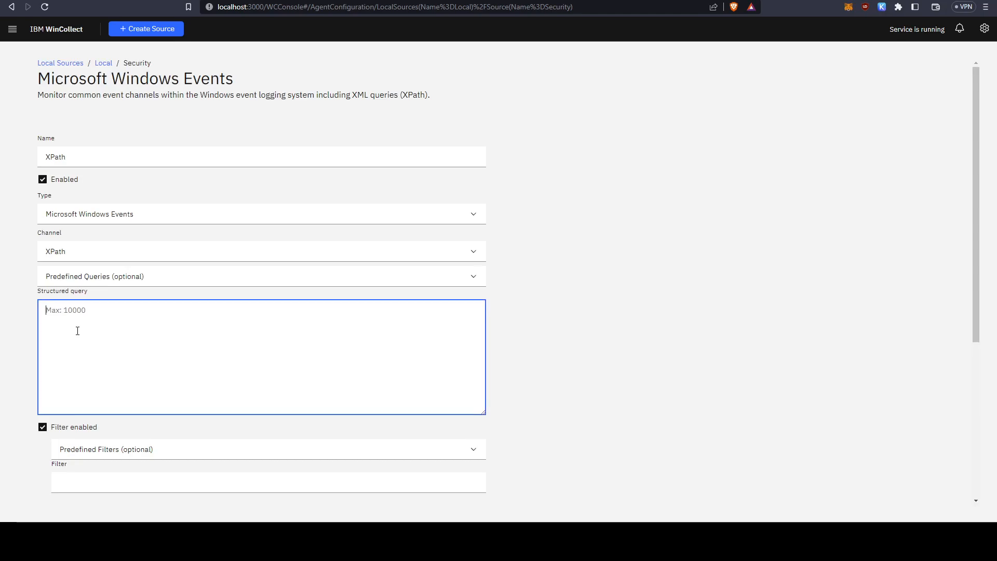
{"action": "scroll", "coordinate": [232, 338], "scroll_direction": "down", "scroll_amount": 1}
{"action": "left_click", "coordinate": [96, 375]}
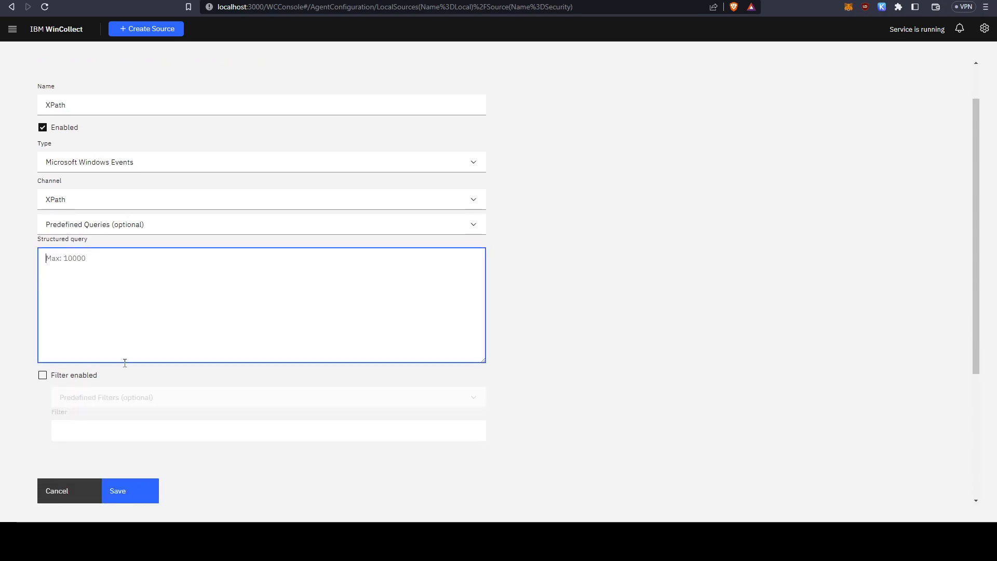
{"action": "type", "text": "<QueryList> \t\t<Query Id=\"0\" Path=\"Security\"> \t\t<Select Path=\"Security\">*[System[(EventID=1100 or EventID=1102 or EventID=4610 or EventID=4611 or EventID=4614 or EventID=4622 or EventID=4624 or EventID=4625 or EventID=4627 or (EventID &gt;= 4779 and EventID &lt;= 4782))]]</Select> \t\t</Query> </QueryList>"}
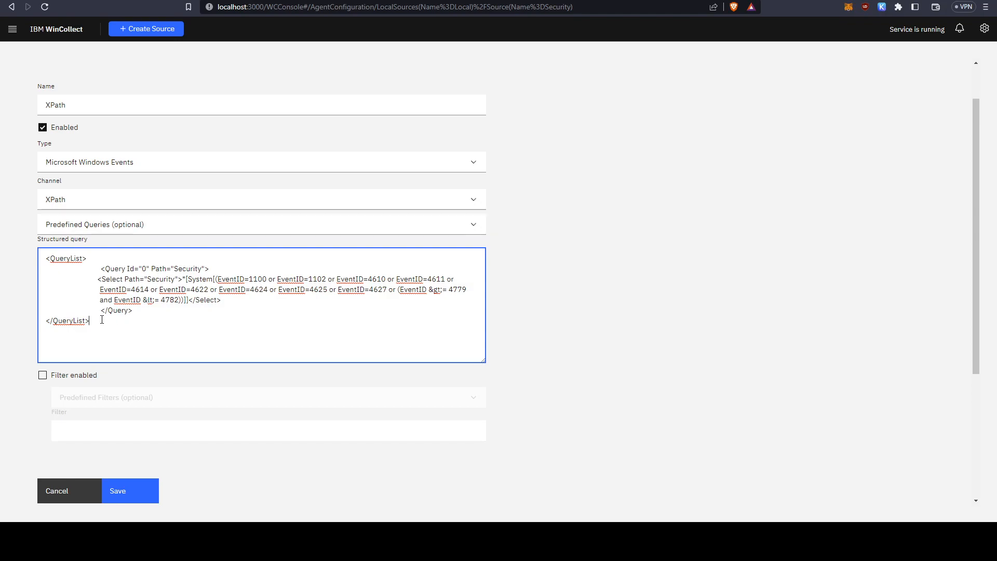
Examine the structured query's QueryList tags and the Query element's Id and Path attributes.
{"action": "left_click_drag", "start_coordinate": [102, 272], "coordinate": [210, 269]}
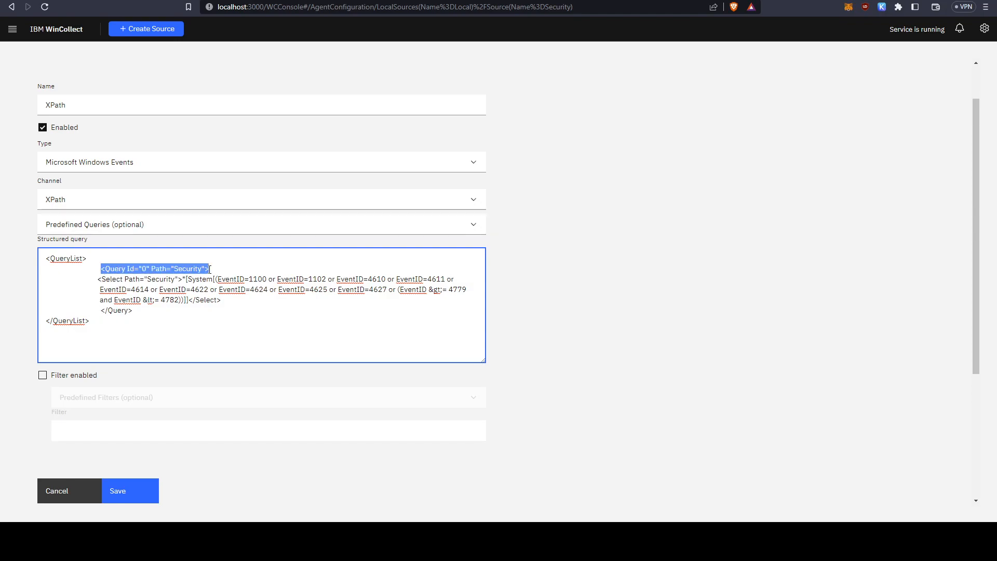
{"action": "left_click", "coordinate": [206, 313]}
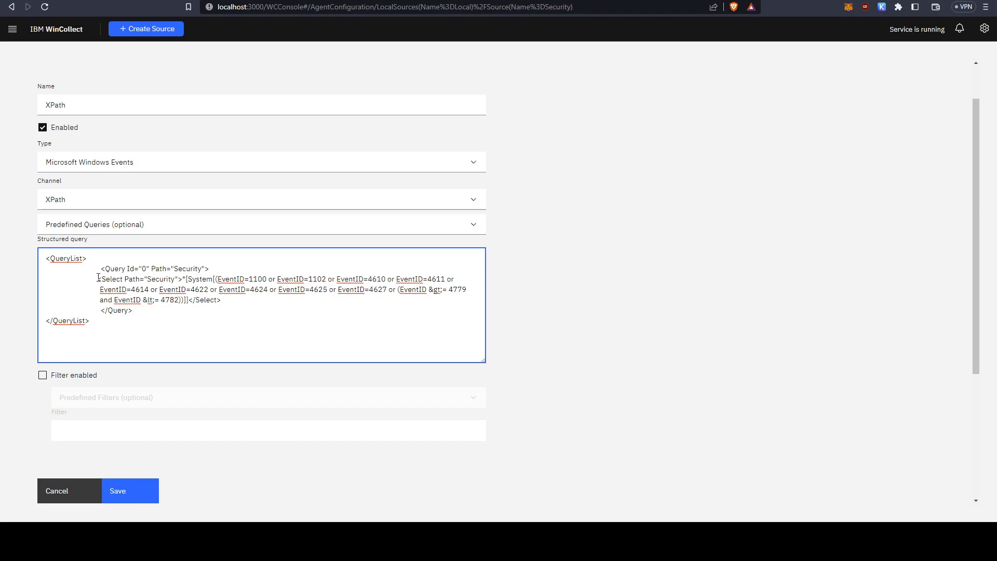
{"action": "left_click_drag", "start_coordinate": [90, 258], "coordinate": [44, 258]}
{"action": "left_click", "coordinate": [59, 264]}
{"action": "triple_click", "coordinate": [69, 259]}
{"action": "double_click", "coordinate": [65, 321]}
{"action": "left_click", "coordinate": [118, 267]}
{"action": "double_click", "coordinate": [120, 267]}
{"action": "double_click", "coordinate": [144, 268]}
{"action": "double_click", "coordinate": [182, 269]}
{"action": "left_click", "coordinate": [190, 268]}
Open the Windows Event Viewer.
{"action": "key", "text": "super"}
{"action": "type", "text": "ecv"}
{"action": "key", "text": "BackSpace"}
{"action": "key", "text": "BackSpace"}
{"action": "key", "text": "BackSpace"}
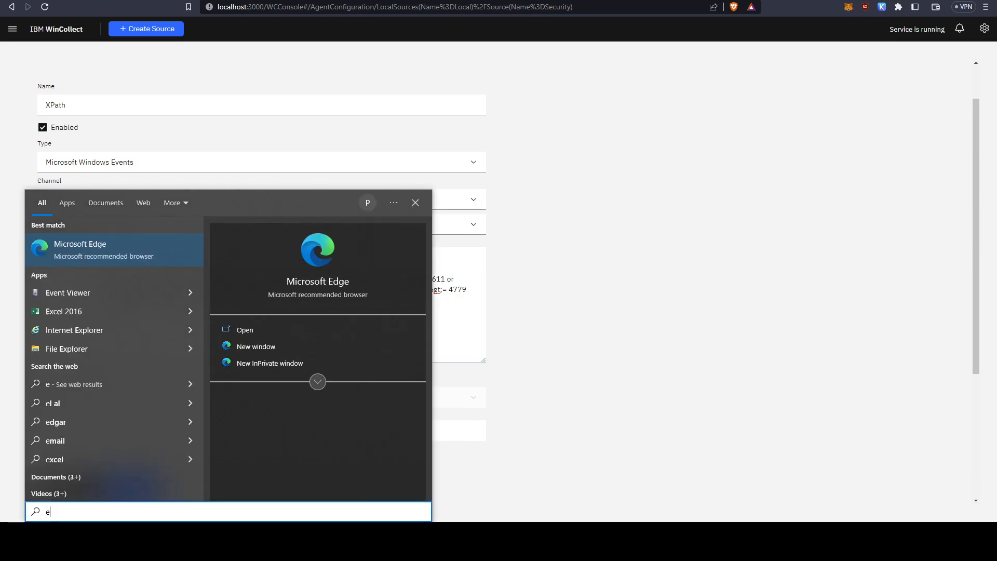
{"action": "type", "text": "event"}
{"action": "key", "text": "Return"}
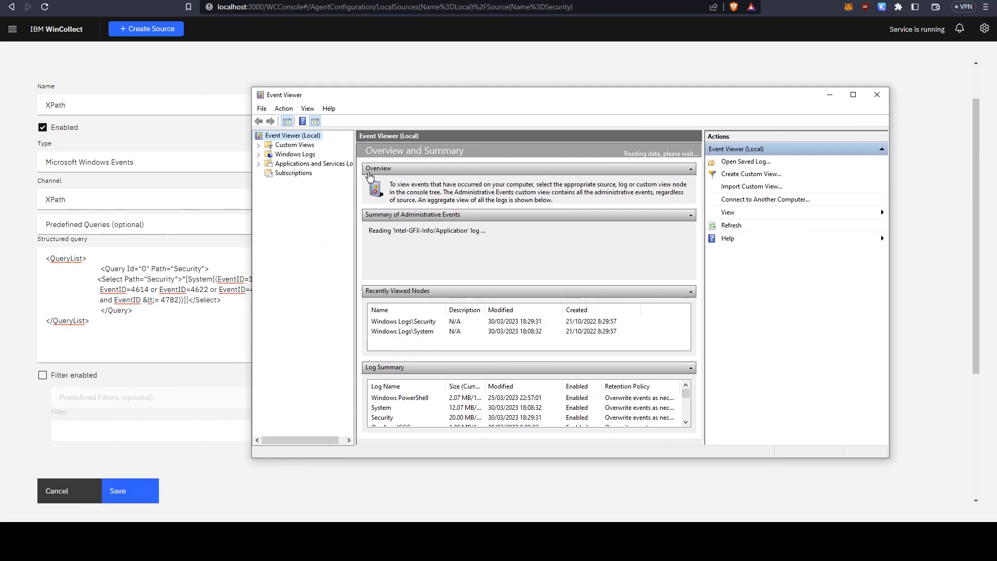
Expand Windows Logs, Applications and Services Logs, and OpenSSH in the Event Viewer tree to review the available log paths.
{"action": "left_click", "coordinate": [259, 154]}
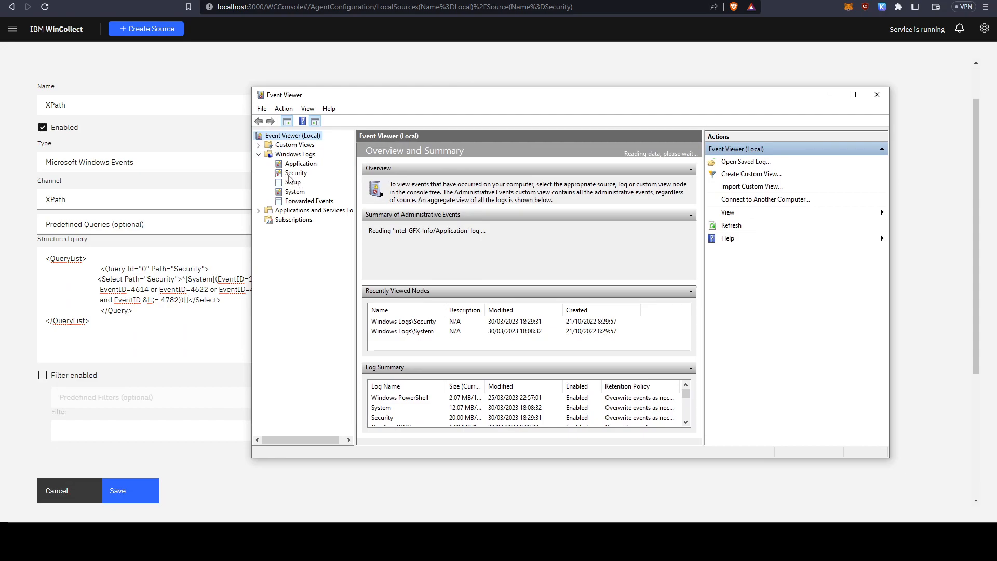
{"action": "left_click_drag", "start_coordinate": [353, 187], "coordinate": [397, 187]}
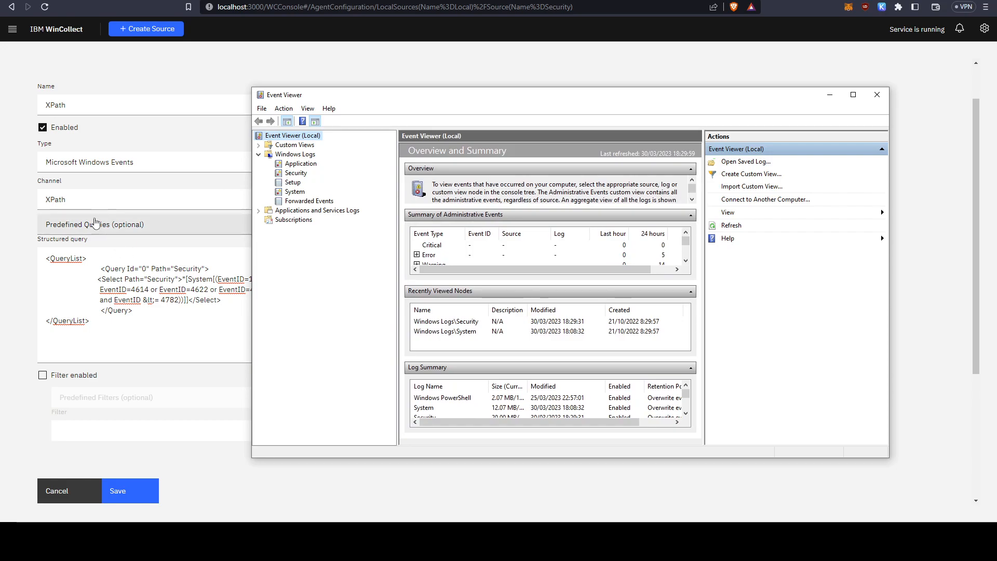
{"action": "left_click", "coordinate": [259, 210]}
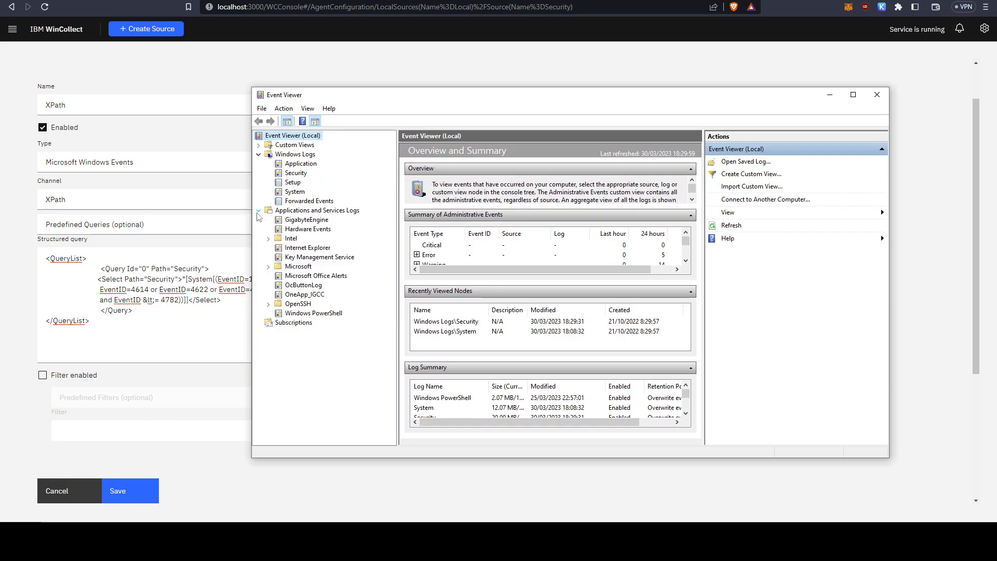
{"action": "left_click", "coordinate": [268, 304]}
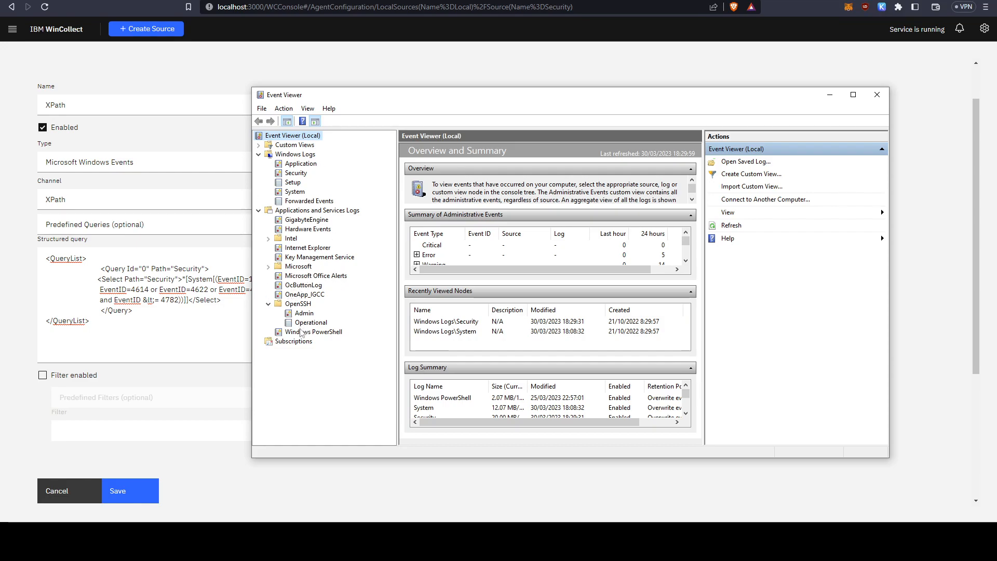
Compare the query's Security path with the Event Viewer logs, and read the details of the first Windows PowerShell event.
{"action": "left_click", "coordinate": [178, 284]}
{"action": "double_click", "coordinate": [188, 268]}
{"action": "key", "text": "alt+Tab"}
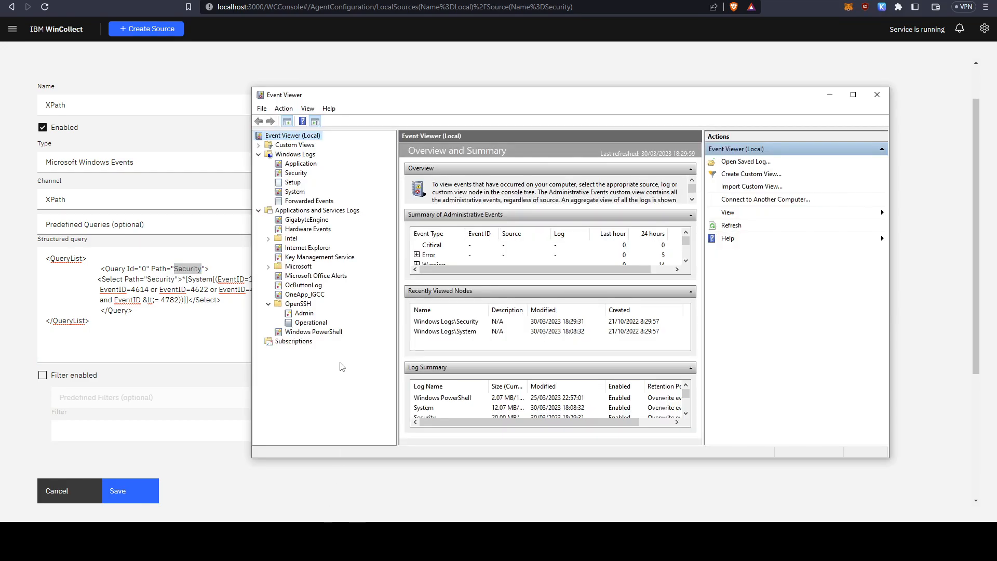
{"action": "left_click", "coordinate": [317, 333]}
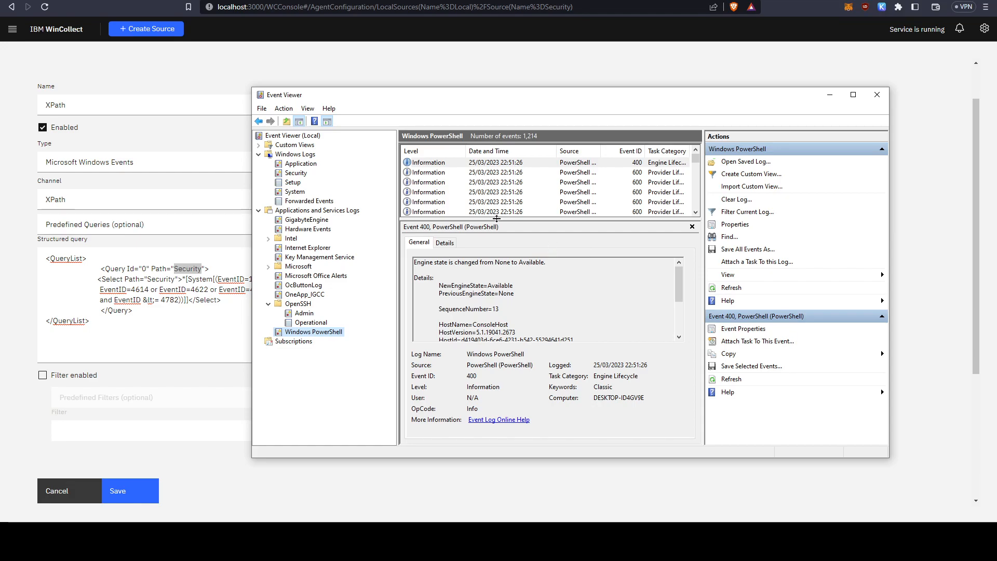
{"action": "scroll", "coordinate": [466, 276], "scroll_direction": "down", "scroll_amount": 2}
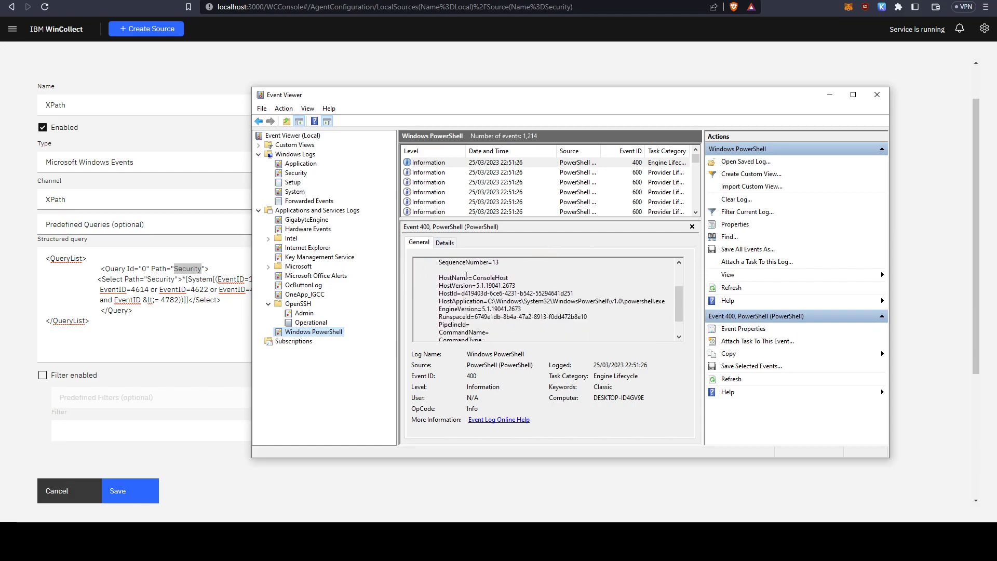
{"action": "scroll", "coordinate": [466, 276], "scroll_direction": "down", "scroll_amount": 1}
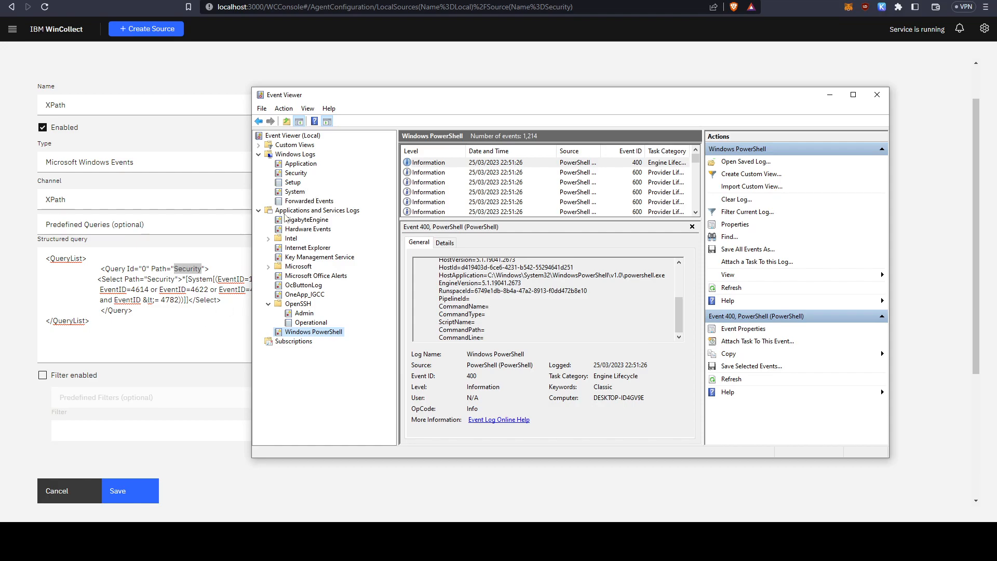
Switch back to WinCollect and examine the Select element's path, wildcard and System parts in the structured query.
{"action": "left_click", "coordinate": [188, 300]}
{"action": "double_click", "coordinate": [190, 270]}
{"action": "left_click", "coordinate": [234, 335]}
{"action": "left_click_drag", "start_coordinate": [100, 280], "coordinate": [134, 280]}
{"action": "left_click", "coordinate": [95, 280]}
{"action": "double_click", "coordinate": [156, 280]}
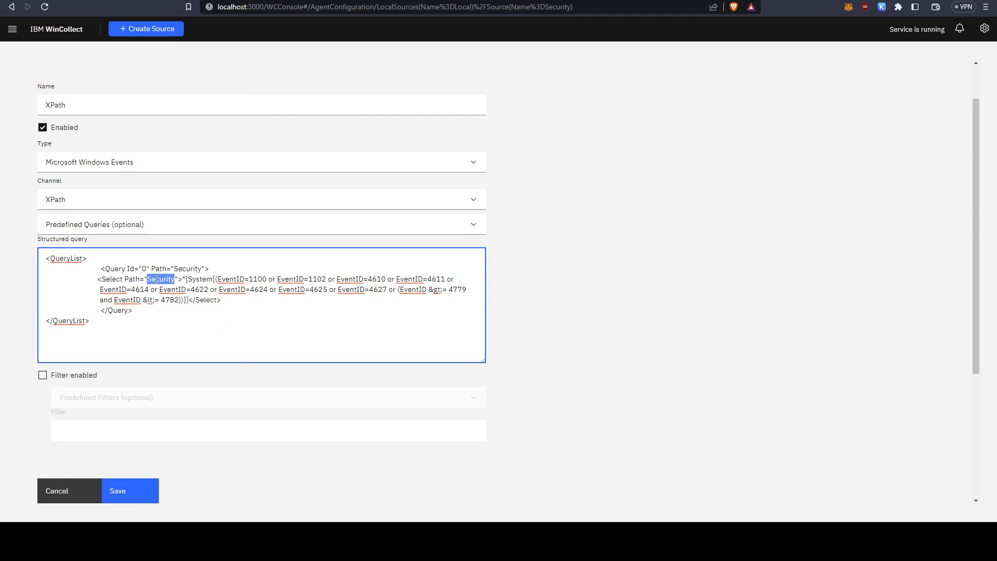
{"action": "left_click", "coordinate": [195, 281]}
{"action": "left_click_drag", "start_coordinate": [181, 279], "coordinate": [186, 278]}
{"action": "left_click", "coordinate": [202, 277]}
{"action": "key", "text": "ctrl+z"}
{"action": "left_click", "coordinate": [185, 278]}
{"action": "left_click_drag", "start_coordinate": [187, 279], "coordinate": [213, 279]}
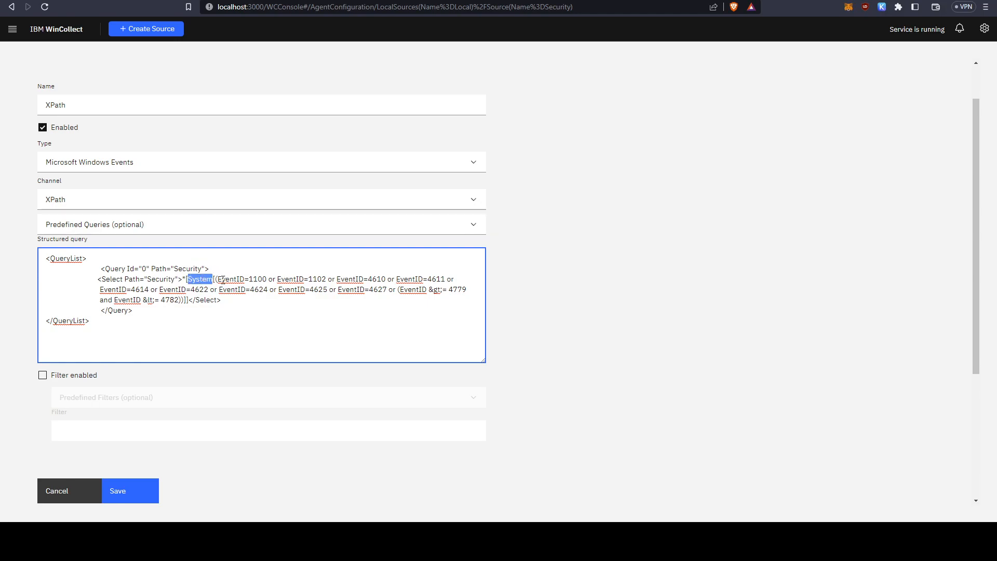
Examine the individual EventID conditions joined with "or" in the Select element.
{"action": "left_click_drag", "start_coordinate": [218, 279], "coordinate": [244, 281]}
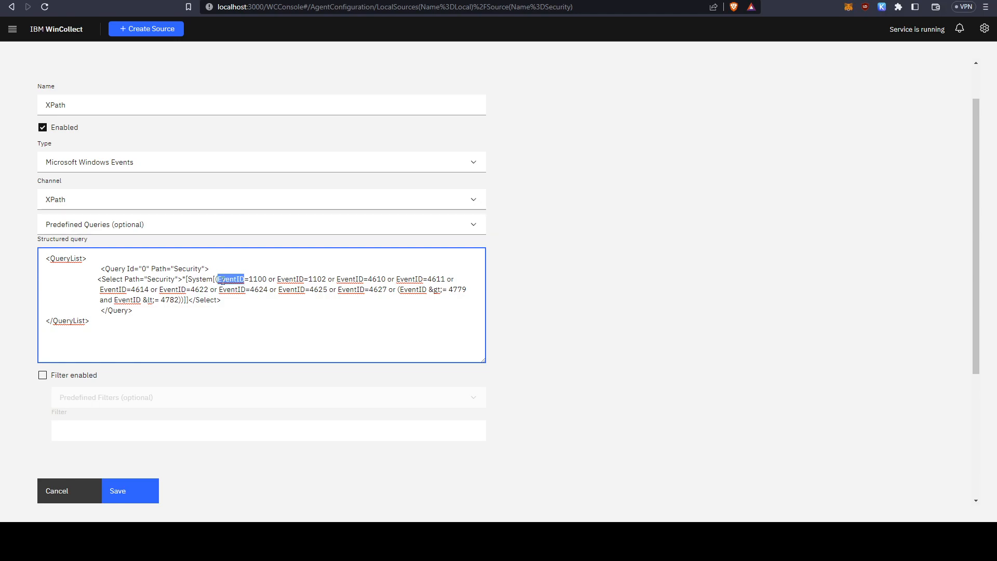
{"action": "left_click", "coordinate": [290, 290]}
{"action": "double_click", "coordinate": [232, 279]}
{"action": "double_click", "coordinate": [256, 279]}
{"action": "left_click", "coordinate": [268, 281]}
{"action": "double_click", "coordinate": [271, 281]}
{"action": "double_click", "coordinate": [318, 279]}
{"action": "double_click", "coordinate": [377, 279]}
{"action": "double_click", "coordinate": [450, 279]}
Examine the EventID range condition from 4779 to 4782 and its comparison operators at the end of the Select element.
{"action": "left_click", "coordinate": [448, 298]}
{"action": "left_click_drag", "start_coordinate": [396, 290], "coordinate": [434, 290]}
{"action": "double_click", "coordinate": [412, 293]}
{"action": "left_click", "coordinate": [431, 292]}
{"action": "left_click", "coordinate": [432, 295]}
{"action": "left_click_drag", "start_coordinate": [440, 291], "coordinate": [442, 291]}
{"action": "left_click_drag", "start_coordinate": [453, 290], "coordinate": [467, 290]}
{"action": "double_click", "coordinate": [107, 300]}
{"action": "double_click", "coordinate": [127, 301]}
{"action": "left_click", "coordinate": [144, 301]}
{"action": "double_click", "coordinate": [167, 301]}
Switch to Event Viewer and set up a filter on the Windows PowerShell log for event IDs 1,2,3,4,10-20,50-100.
{"action": "left_click", "coordinate": [307, 548]}
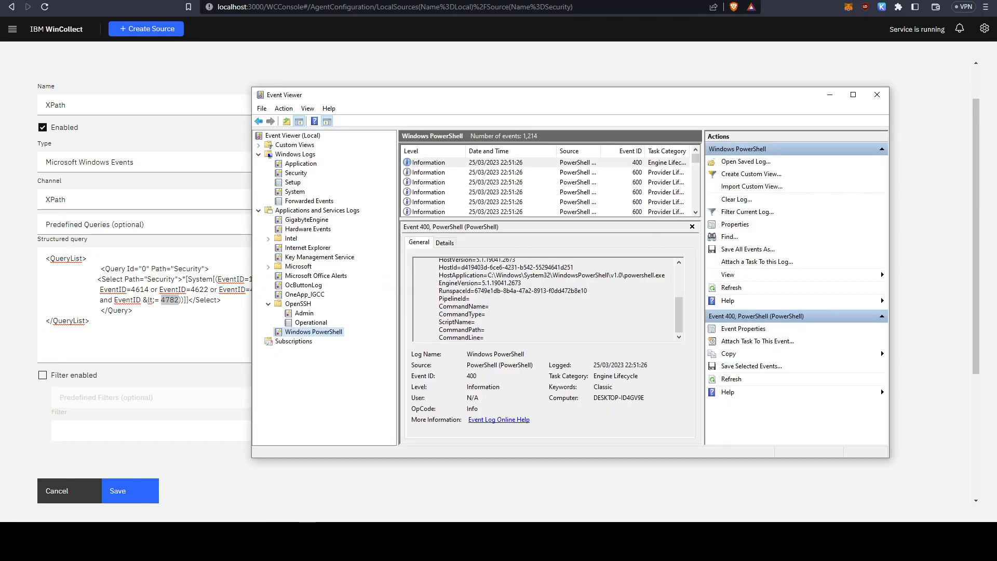
{"action": "left_click_drag", "start_coordinate": [402, 97], "coordinate": [286, 85]}
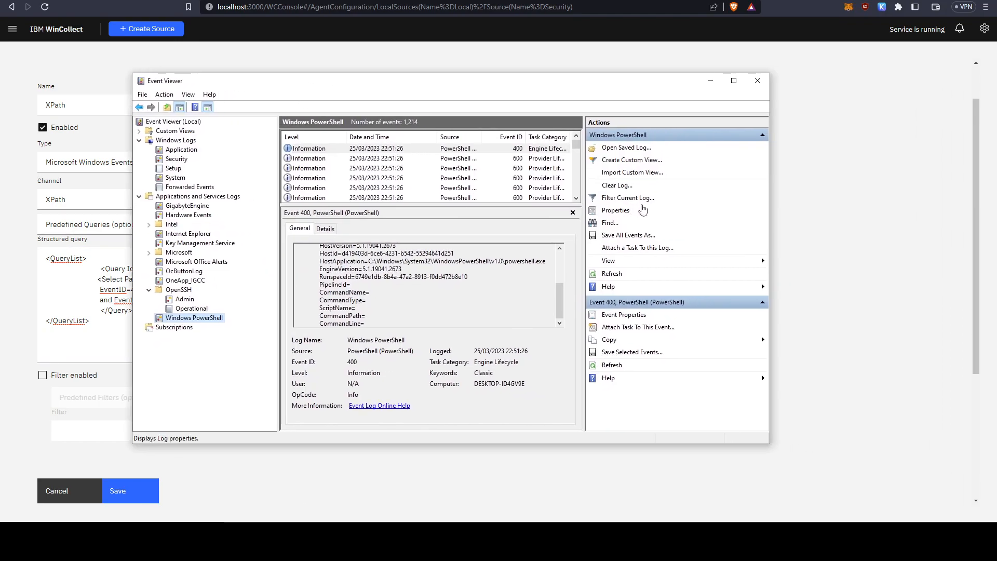
{"action": "left_click", "coordinate": [616, 199]}
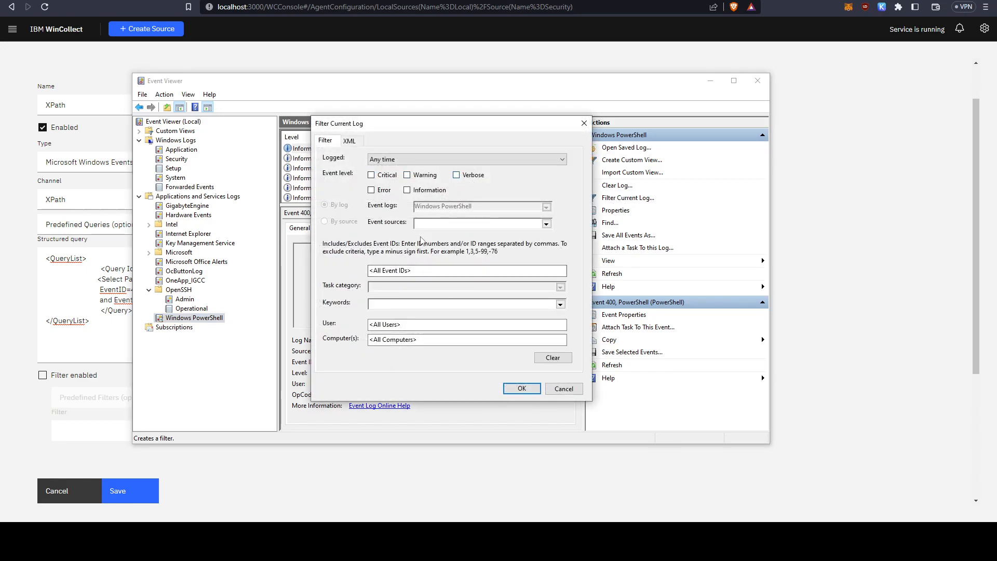
{"action": "left_click", "coordinate": [407, 271]}
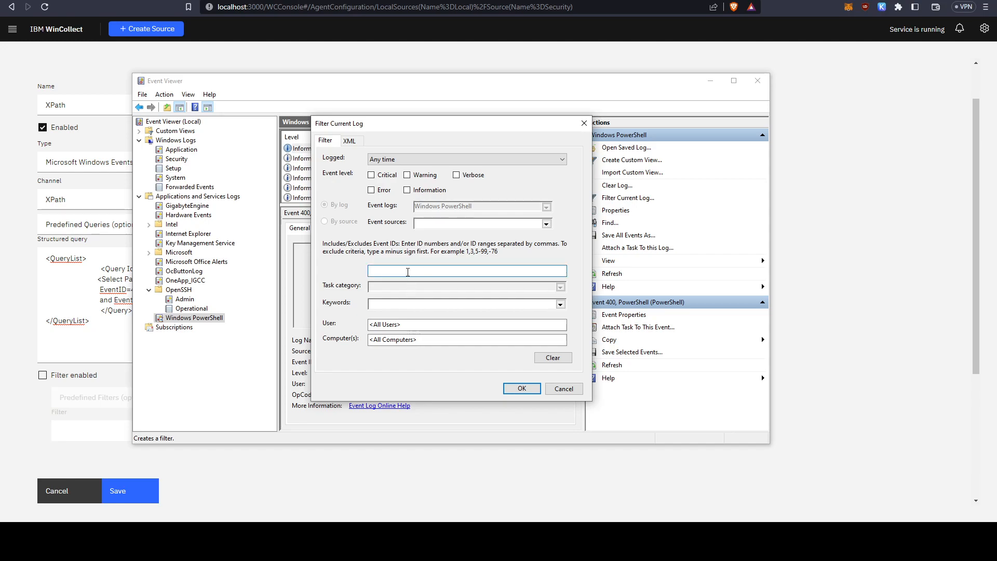
{"action": "type", "text": "1,2,3,4,10-20,50-100"}
Copy the filter's full XML query and cancel the filter without applying it.
{"action": "left_click", "coordinate": [349, 142]}
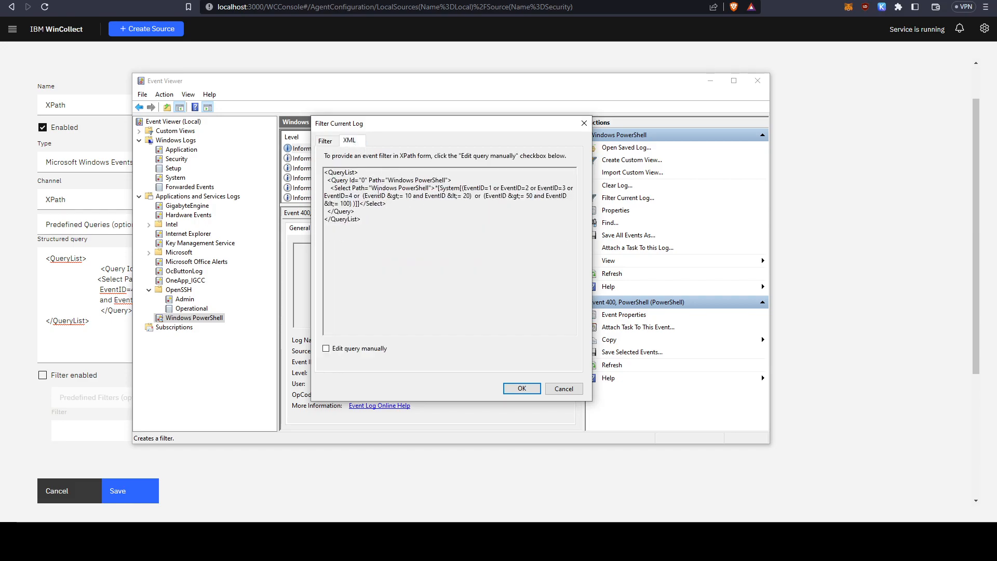
{"action": "left_click_drag", "start_coordinate": [326, 173], "coordinate": [366, 225]}
{"action": "key", "text": "ctrl+c"}
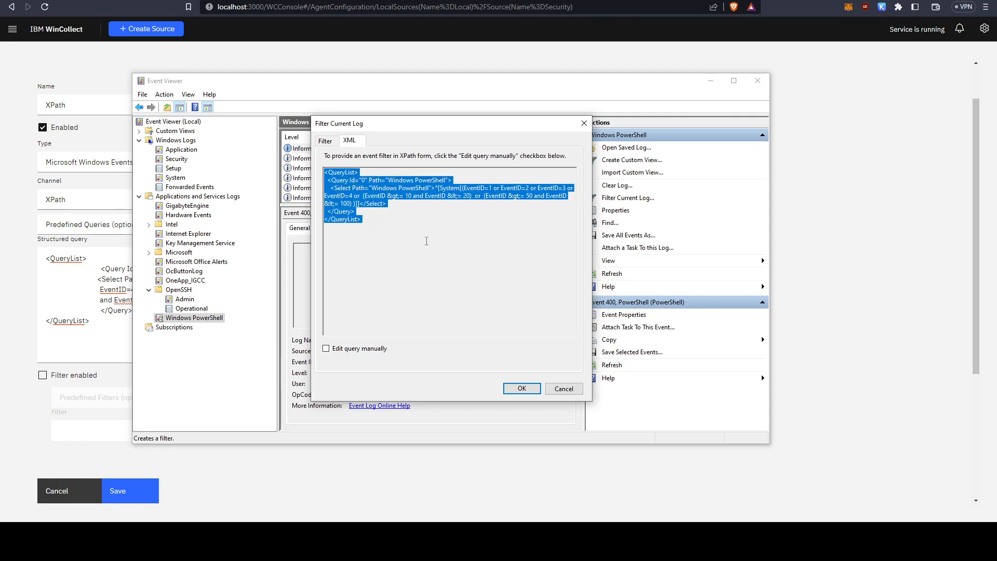
{"action": "left_click", "coordinate": [552, 388]}
Switch back to WinCollect, replace the whole structured query with the copied XML, and check its Query path.
{"action": "left_click", "coordinate": [134, 317]}
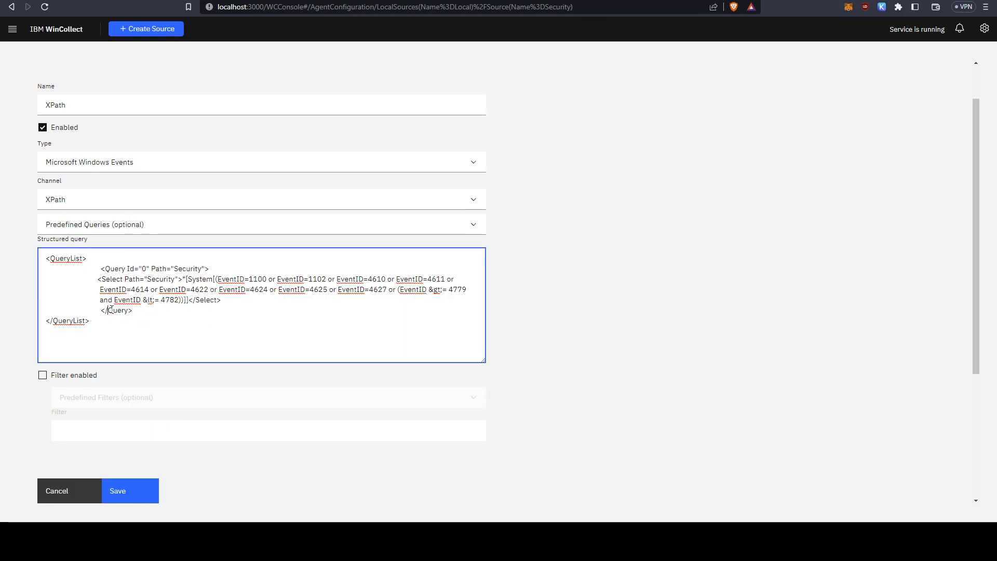
{"action": "key", "text": "ctrl+a"}
{"action": "key", "text": "ctrl+v"}
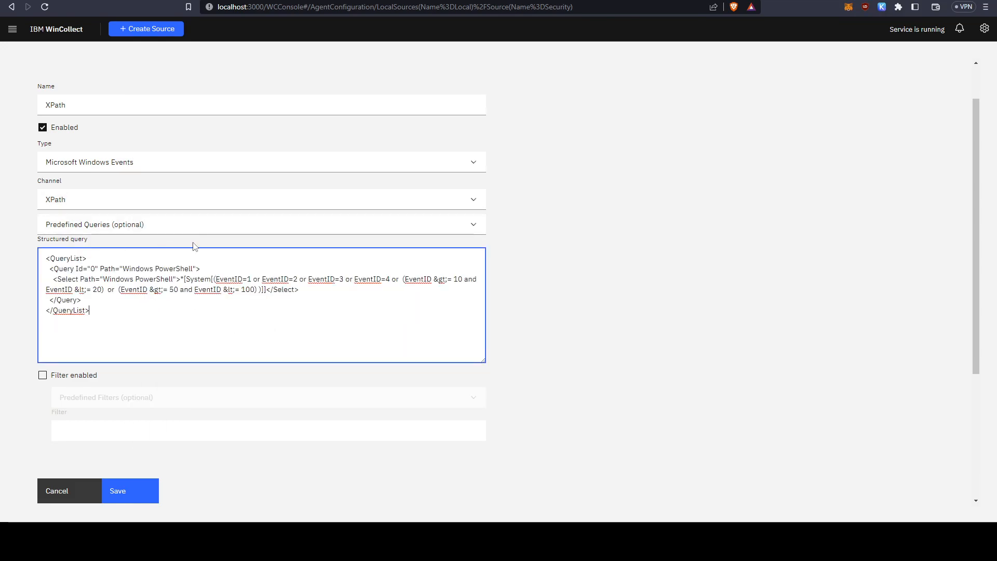
{"action": "left_click_drag", "start_coordinate": [123, 269], "coordinate": [194, 267]}
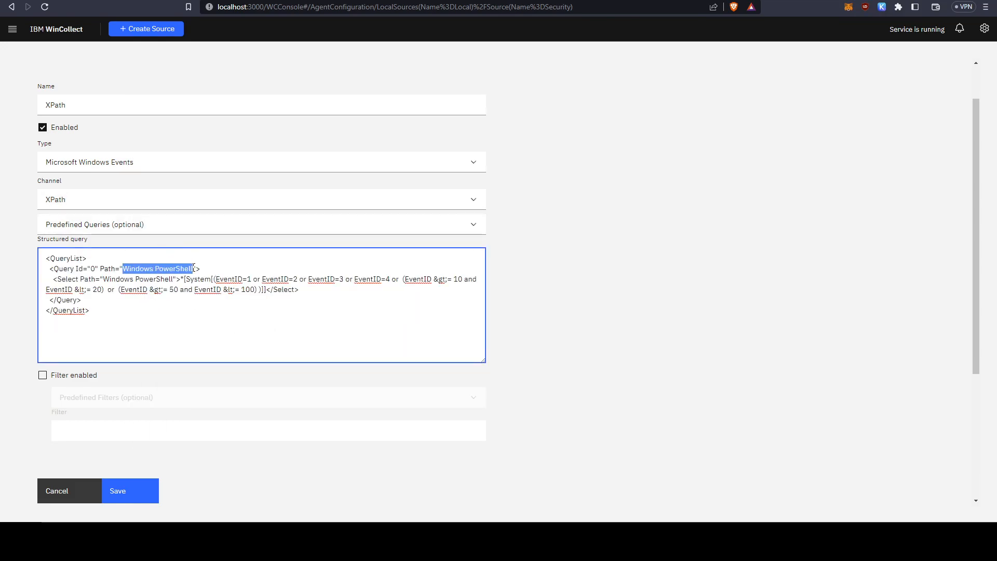
{"action": "left_click", "coordinate": [300, 314]}
Switch to Event Viewer and set up a filter on the OpenSSH Admin log for event IDs 1,2,3,4,10-100.
{"action": "key", "text": "alt+Tab"}
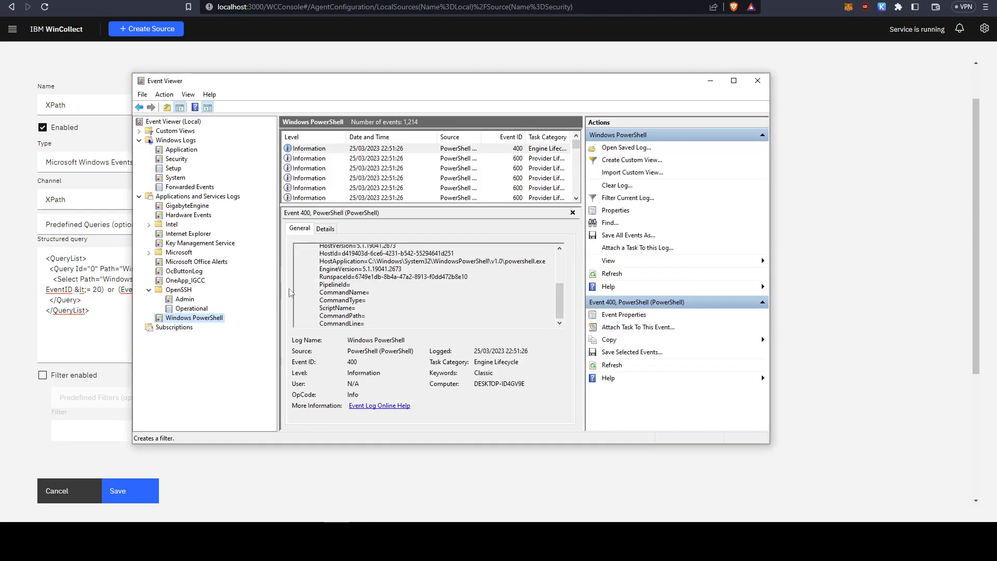
{"action": "left_click", "coordinate": [184, 299]}
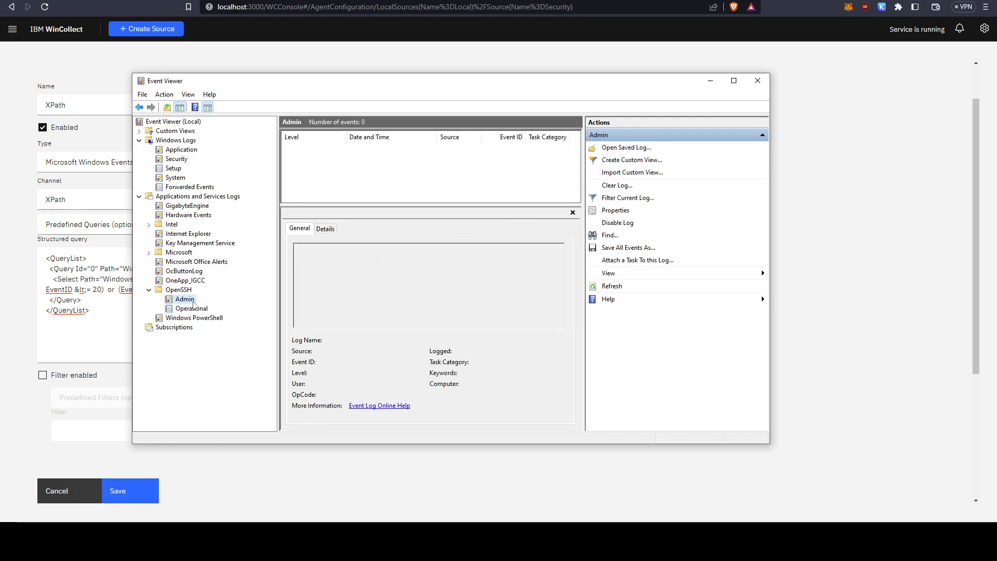
{"action": "left_click", "coordinate": [651, 203]}
{"action": "type", "text": "1,"}
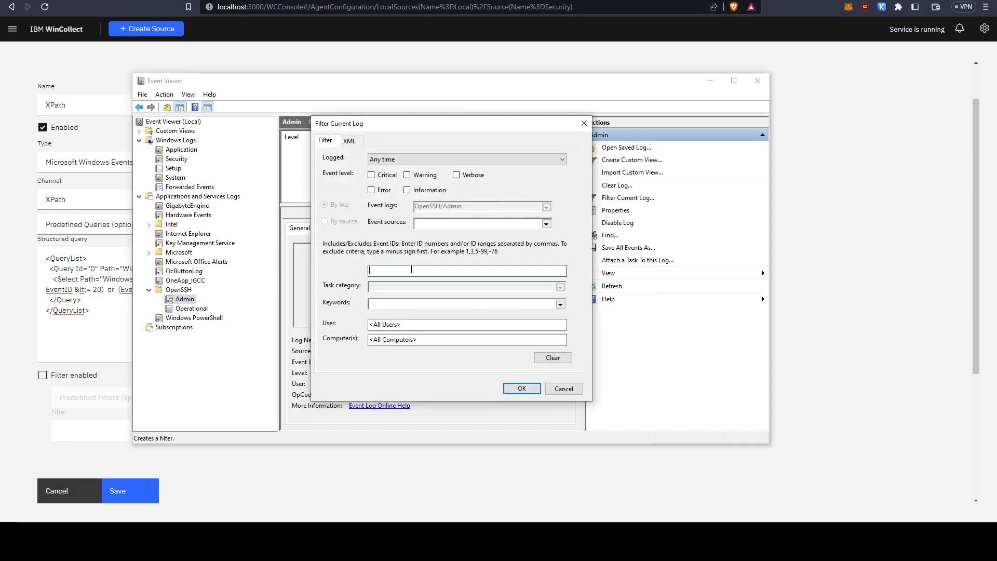
{"action": "type", "text": "2,3,4,10-100"}
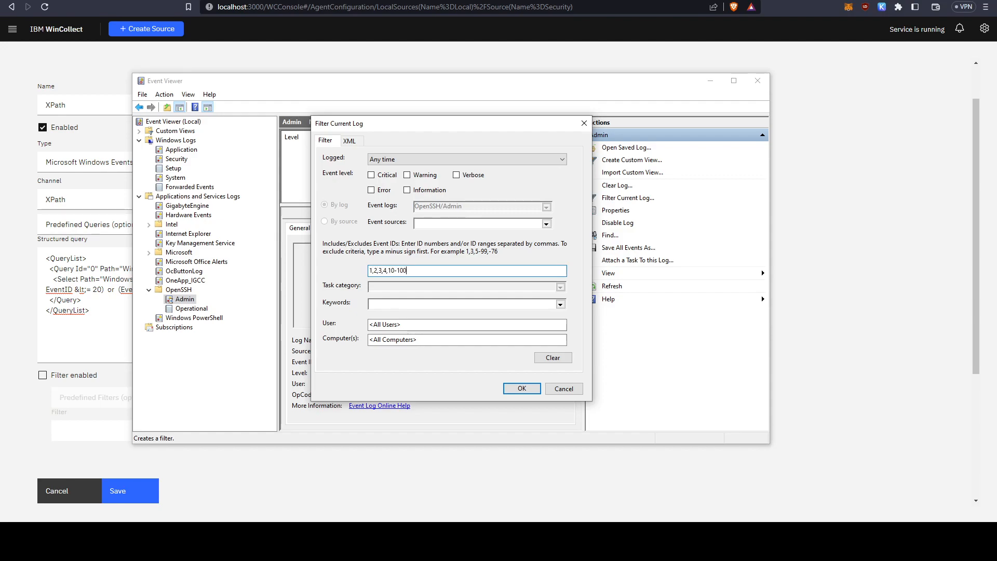
View the XML query for the OpenSSH Admin filter, then cancel the filter and close Event Viewer.
{"action": "left_click", "coordinate": [358, 144]}
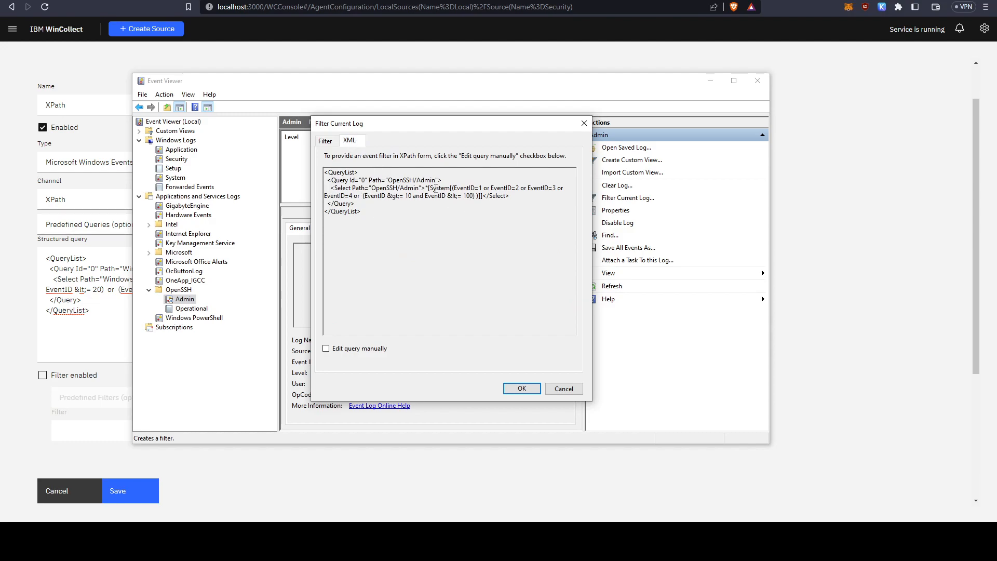
{"action": "left_click", "coordinate": [564, 388]}
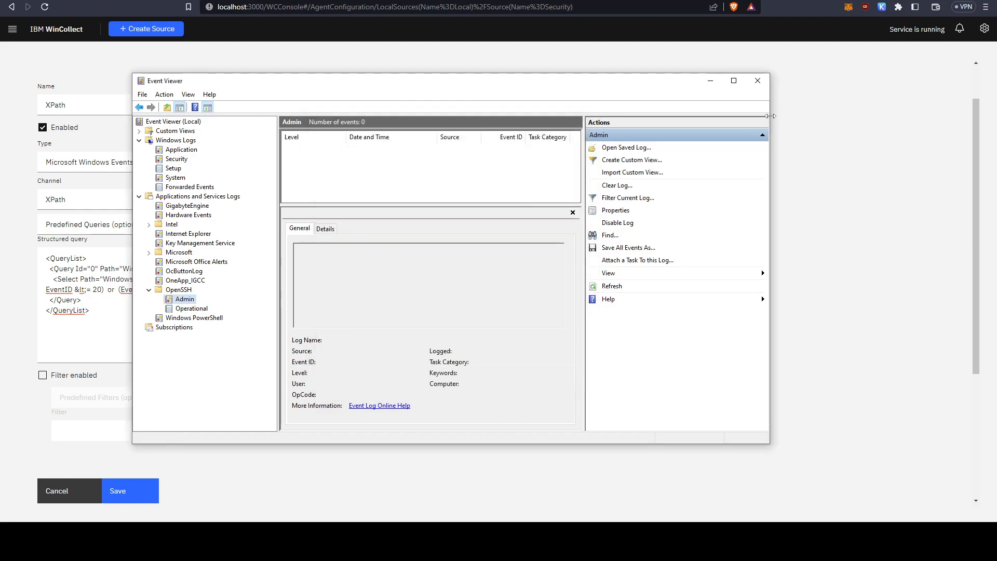
{"action": "left_click", "coordinate": [758, 84]}
Review the pasted Windows PowerShell query in WinCollect, from its Select element conditions to the complete QueryList.
{"action": "left_click", "coordinate": [139, 305]}
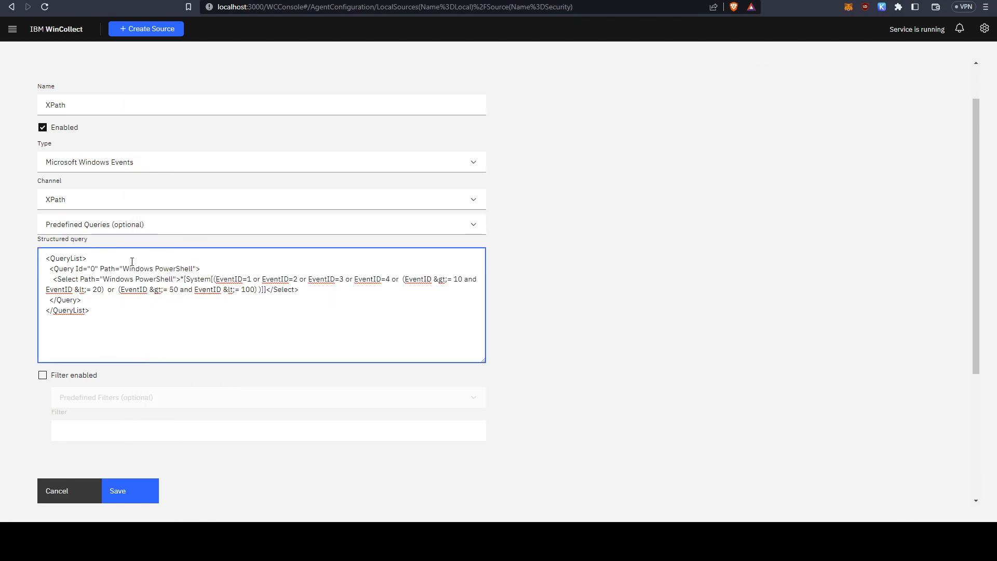
{"action": "left_click_drag", "start_coordinate": [215, 279], "coordinate": [473, 281]}
{"action": "left_click_drag", "start_coordinate": [63, 290], "coordinate": [299, 290]}
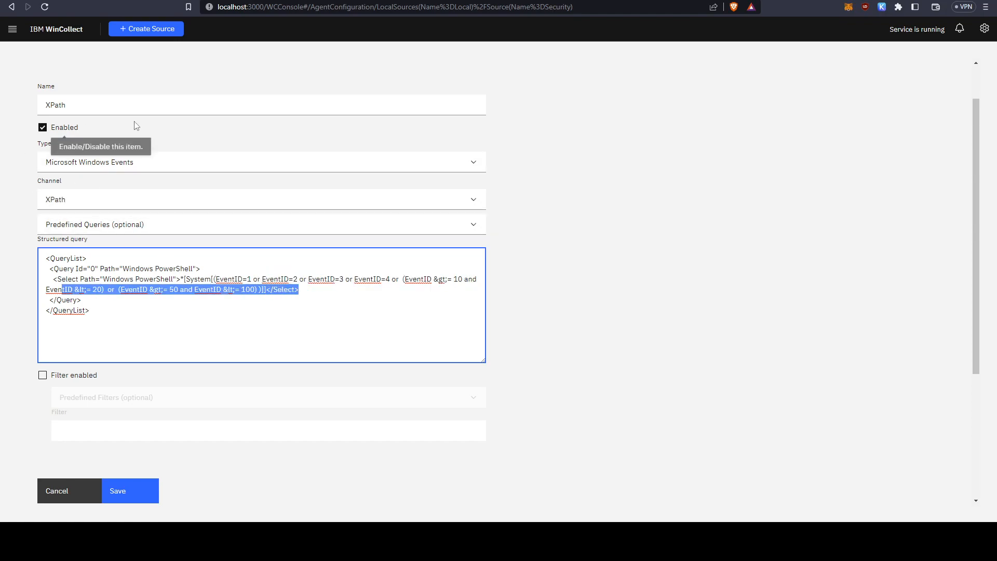
{"action": "scroll", "coordinate": [169, 173], "scroll_direction": "up", "scroll_amount": 1}
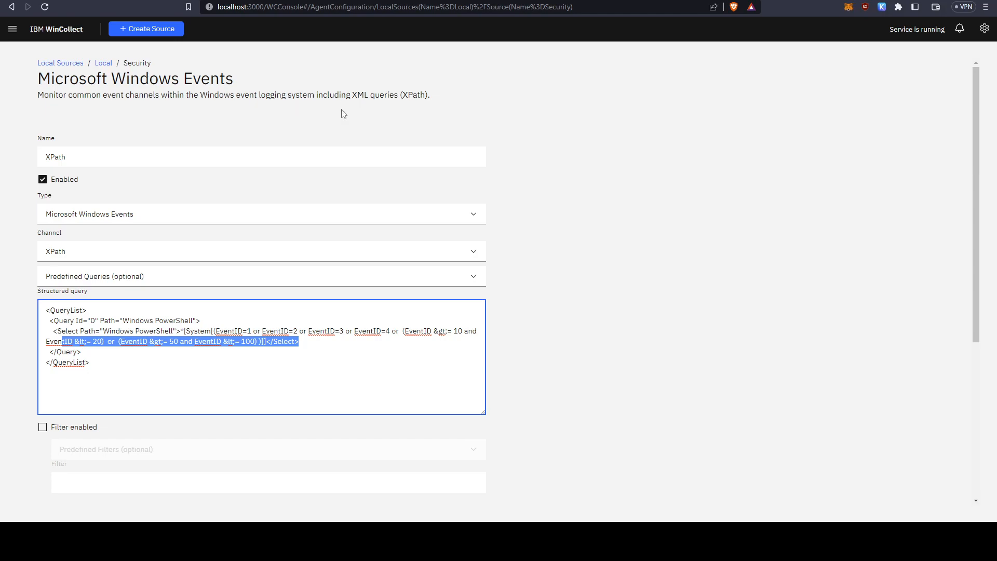
{"action": "left_click", "coordinate": [317, 93]}
{"action": "left_click_drag", "start_coordinate": [235, 365], "coordinate": [40, 309]}
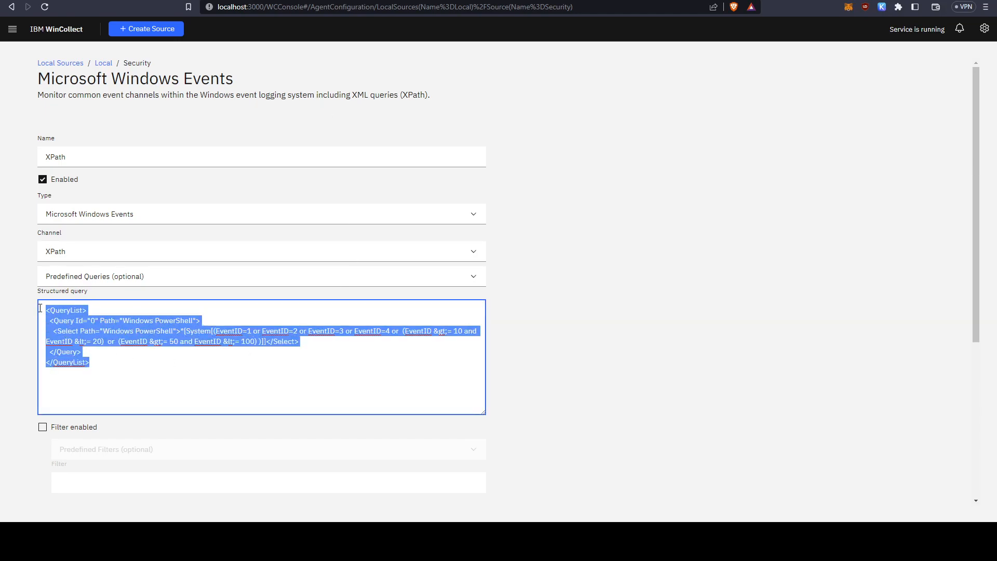
{"action": "left_click", "coordinate": [223, 377]}
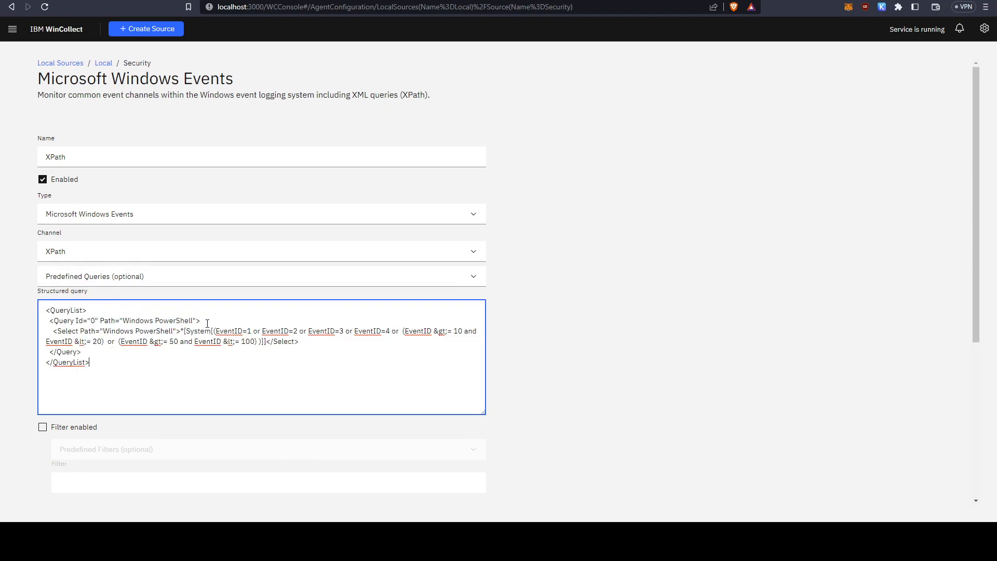
{"action": "left_click", "coordinate": [241, 342]}
Examine the single EventID conditions and the 10 to 20 and 50 to 100 ranges in the structured query.
{"action": "scroll", "coordinate": [540, 172], "scroll_direction": "down", "scroll_amount": 1}
{"action": "scroll", "coordinate": [555, 174], "scroll_direction": "up", "scroll_amount": 1}
{"action": "left_click_drag", "start_coordinate": [195, 354], "coordinate": [45, 310]}
{"action": "left_click", "coordinate": [252, 369]}
{"action": "left_click_drag", "start_coordinate": [215, 331], "coordinate": [253, 331]}
{"action": "left_click_drag", "start_coordinate": [309, 335], "coordinate": [477, 334]}
{"action": "left_click", "coordinate": [343, 368]}
{"action": "left_click_drag", "start_coordinate": [46, 342], "coordinate": [279, 342]}
{"action": "left_click", "coordinate": [211, 331]}
{"action": "left_click_drag", "start_coordinate": [212, 331], "coordinate": [470, 332]}
{"action": "left_click", "coordinate": [289, 356]}
Save the XPath source with its Windows PowerShell structured query.
{"action": "scroll", "coordinate": [227, 174], "scroll_direction": "down", "scroll_amount": 3}
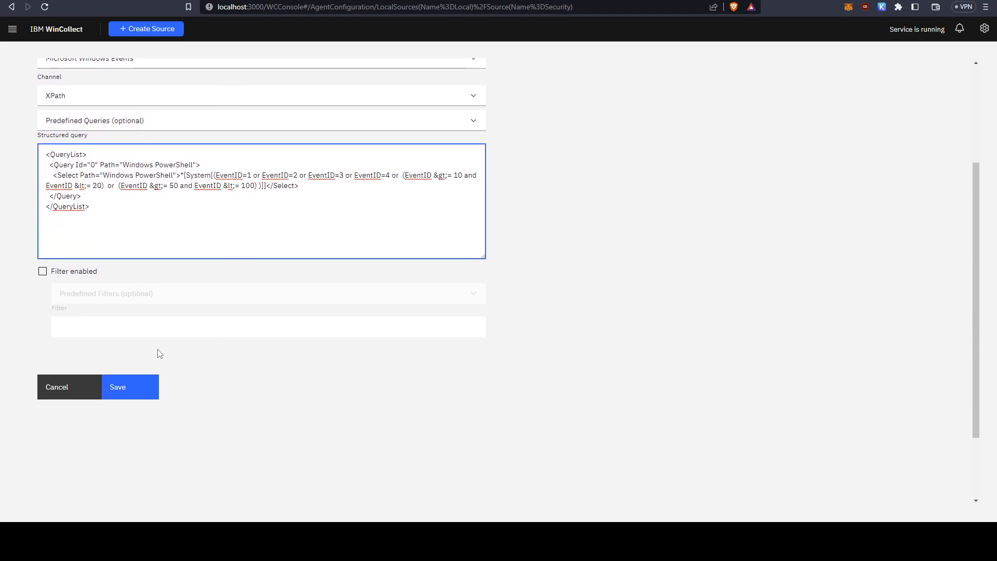
{"action": "scroll", "coordinate": [305, 316], "scroll_direction": "up", "scroll_amount": 2}
{"action": "left_click", "coordinate": [289, 305]}
{"action": "scroll", "coordinate": [299, 310], "scroll_direction": "up", "scroll_amount": 1}
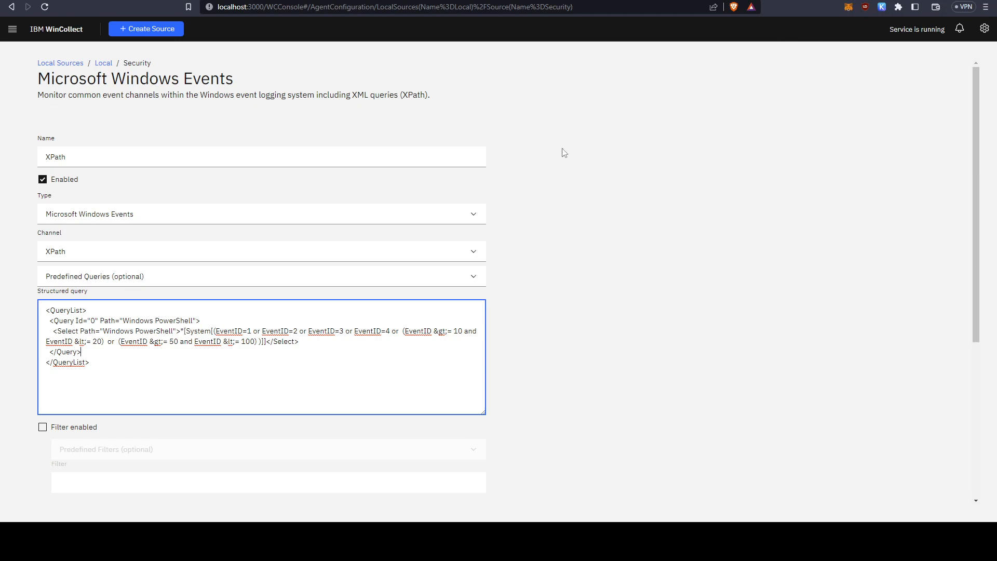
{"action": "scroll", "coordinate": [419, 255], "scroll_direction": "down", "scroll_amount": 3}
{"action": "left_click", "coordinate": [133, 393]}
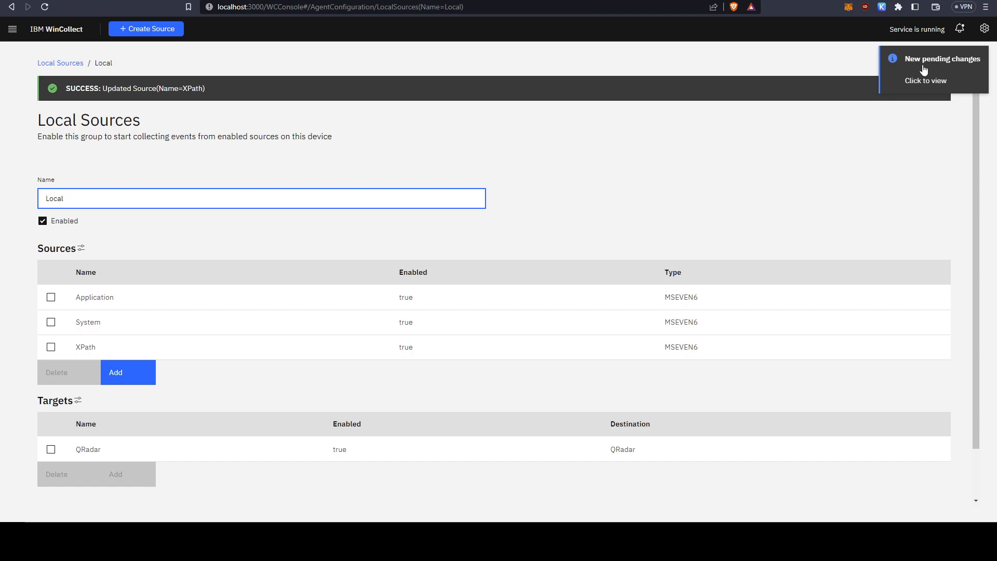
Review the pending changes for the XPath source, discard them, and close the pending changes dialog.
{"action": "left_click", "coordinate": [933, 67]}
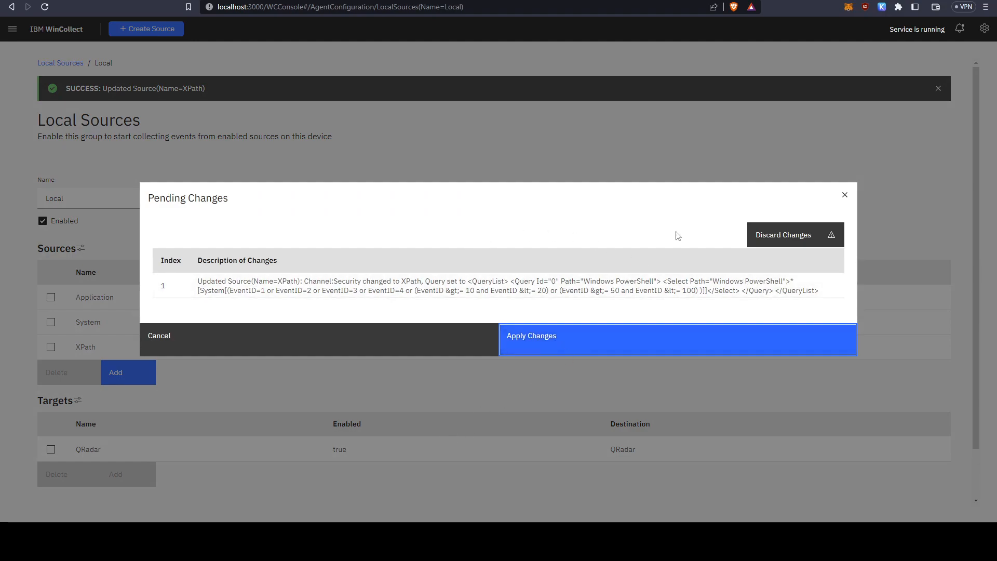
{"action": "left_click", "coordinate": [774, 240]}
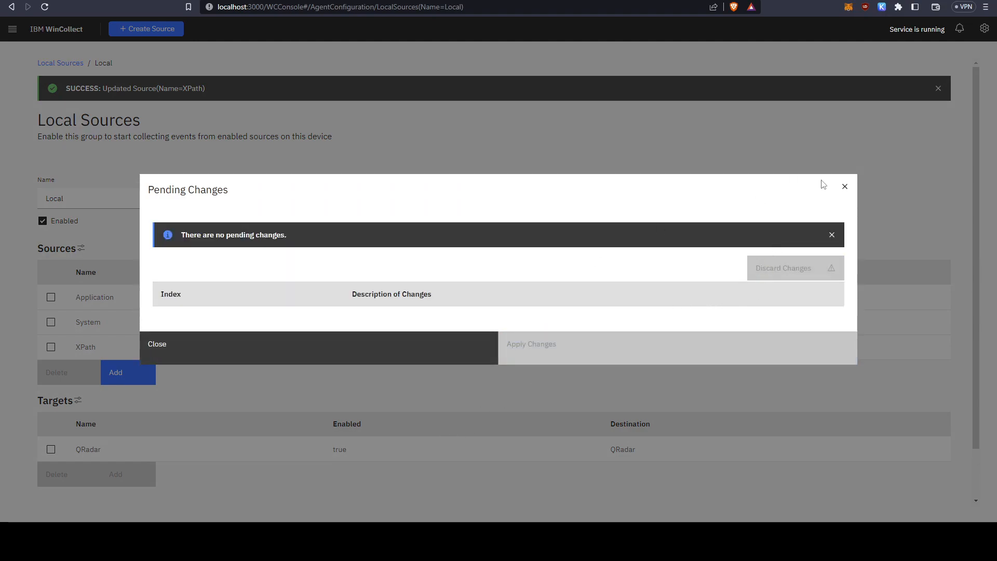
{"action": "left_click", "coordinate": [845, 192]}
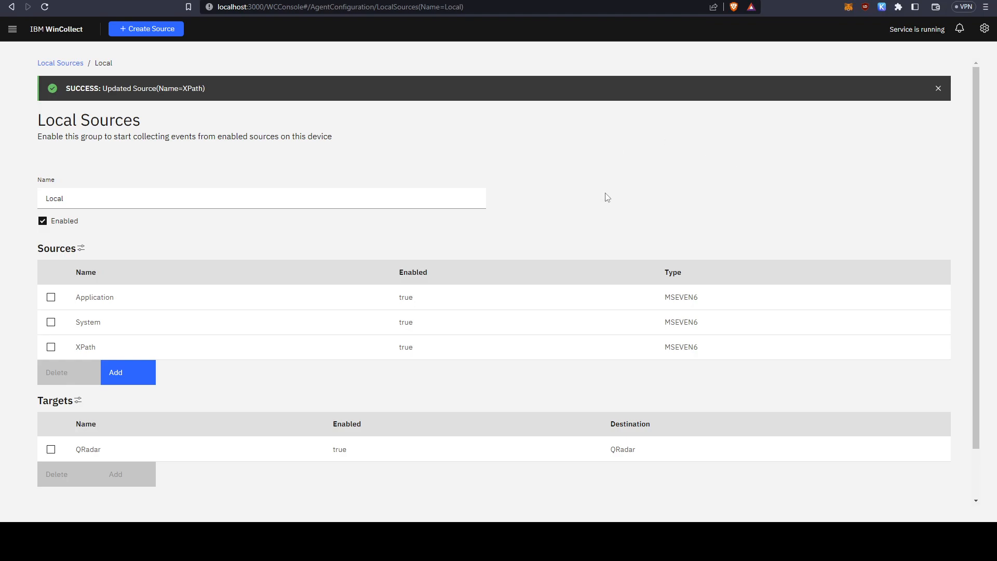